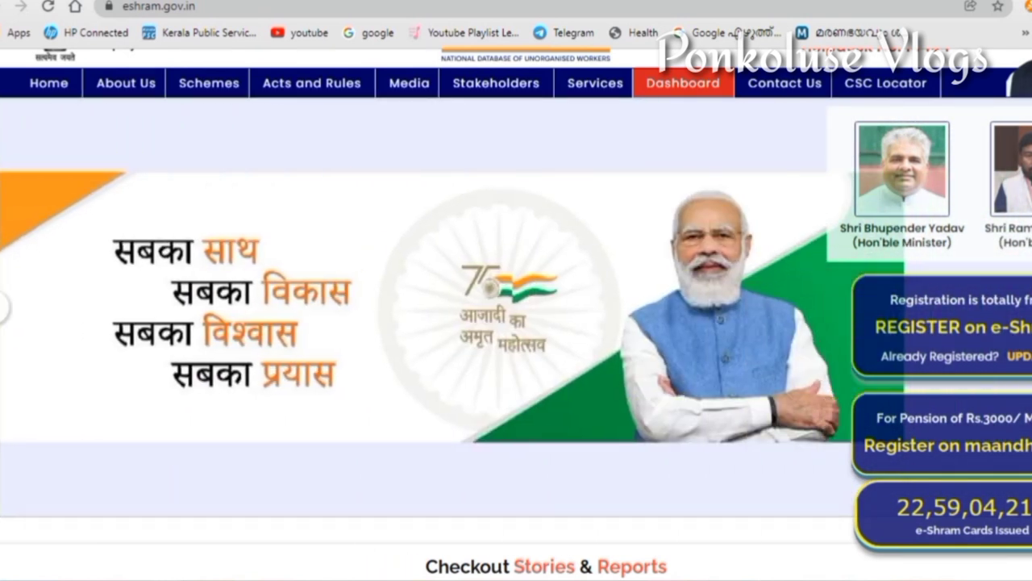
Step: Enter the mobile number and the captcha on the Self Registration form
scroll(516, 323, down, 3)
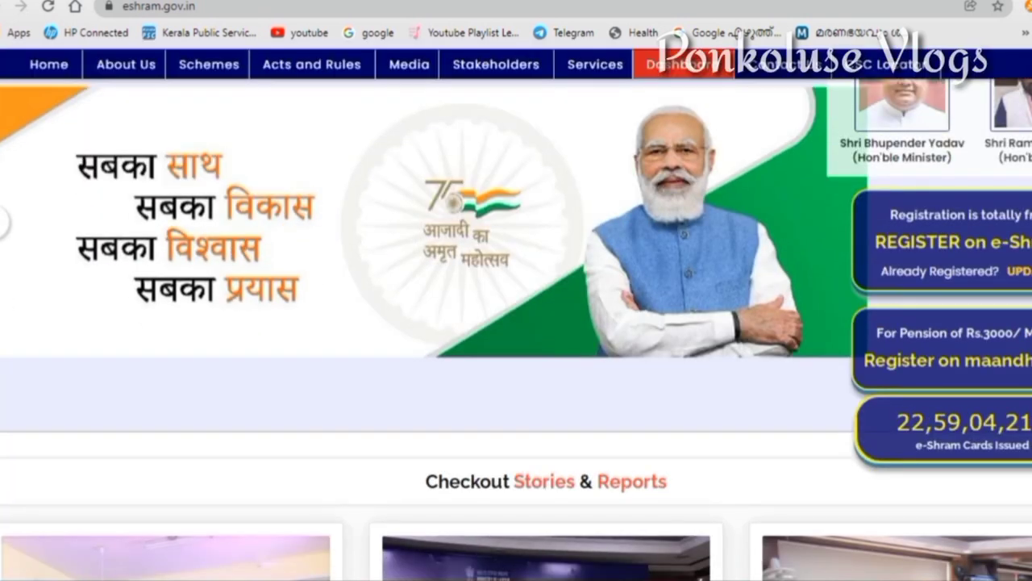
scroll(516, 329, down, 2)
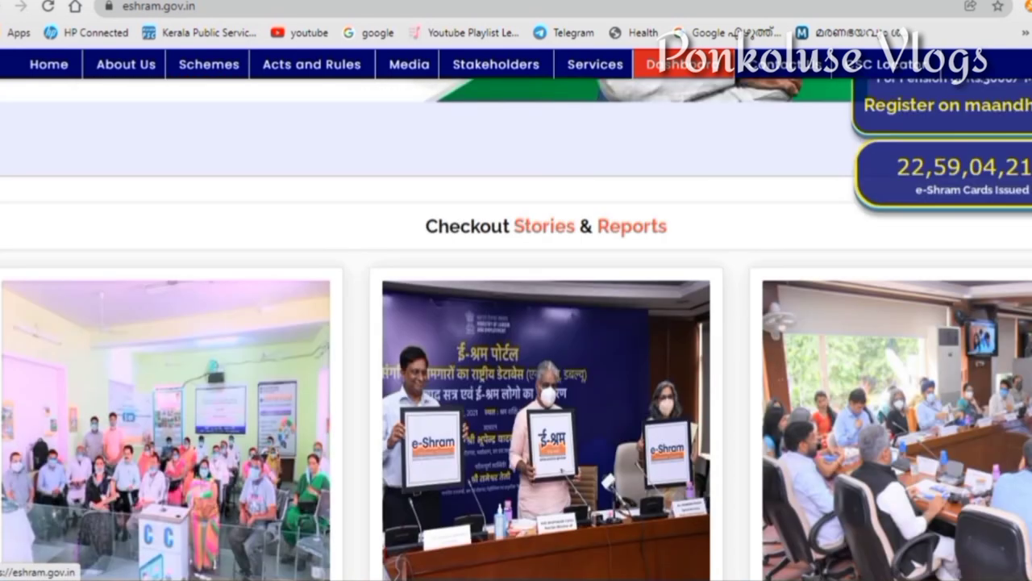
scroll(516, 329, down, 4)
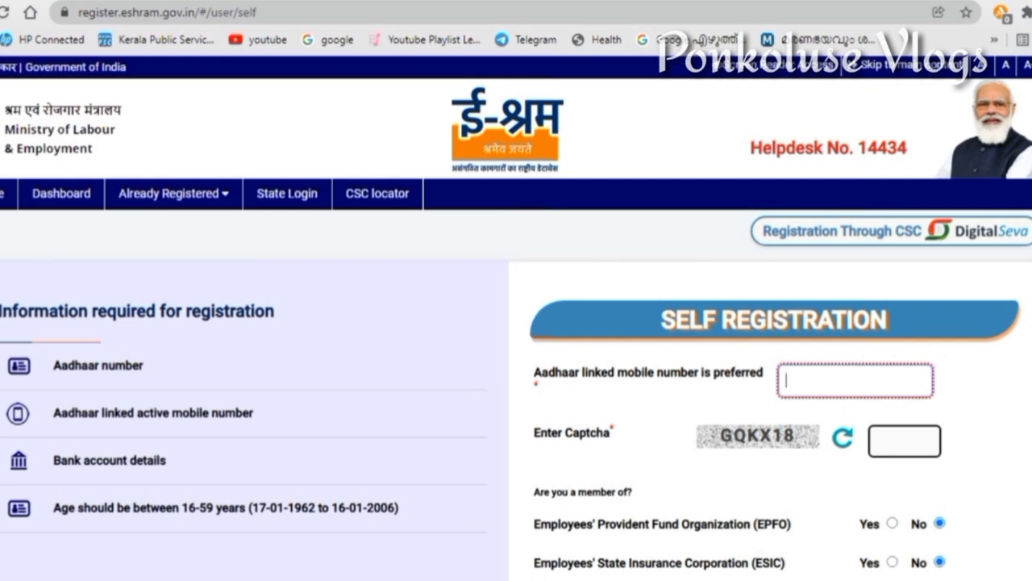
scroll(516, 317, down, 1)
scroll(516, 317, down, 1)
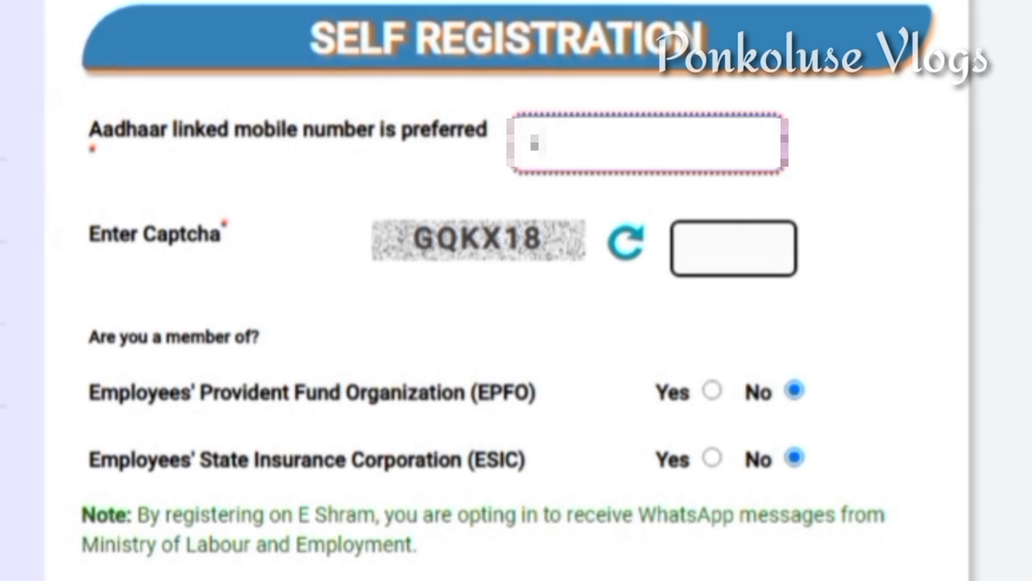
text(987654321)
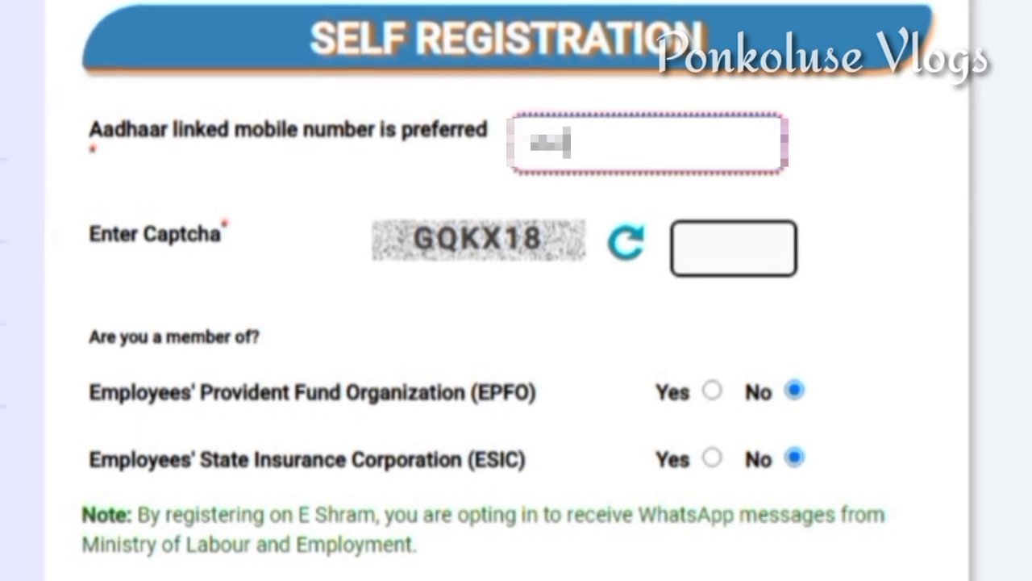
text(4321)
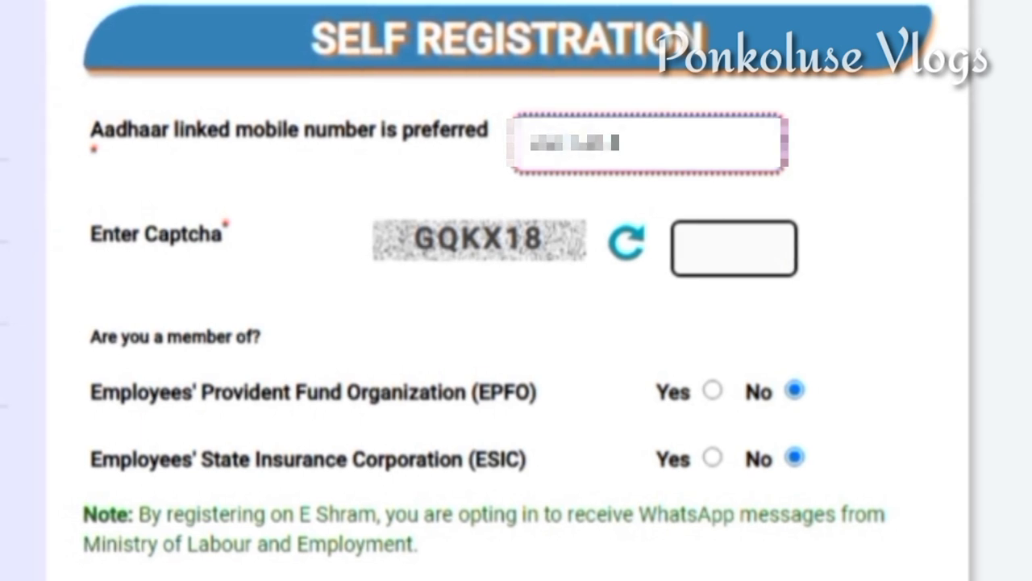
click(734, 247)
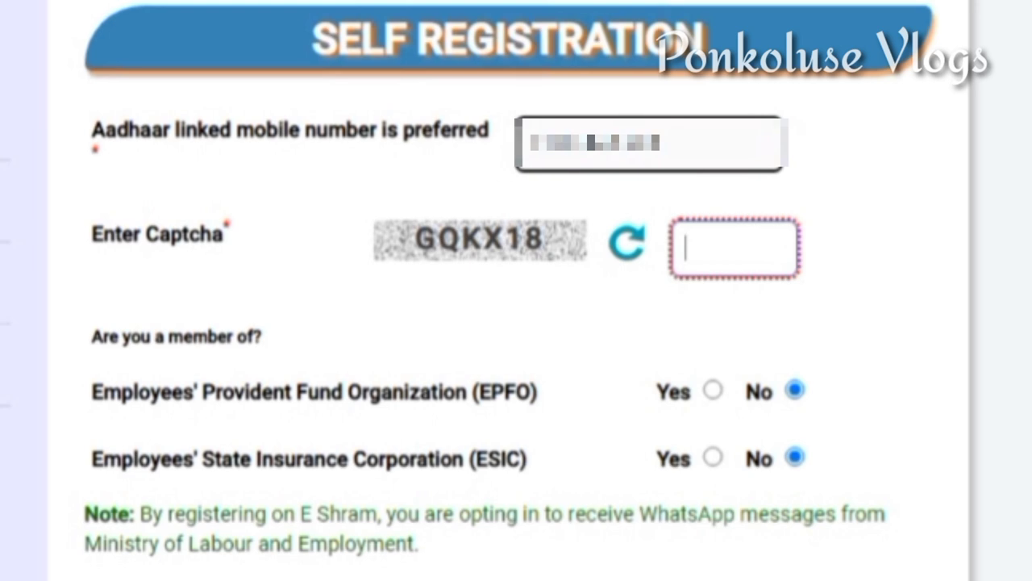
text(GQ)
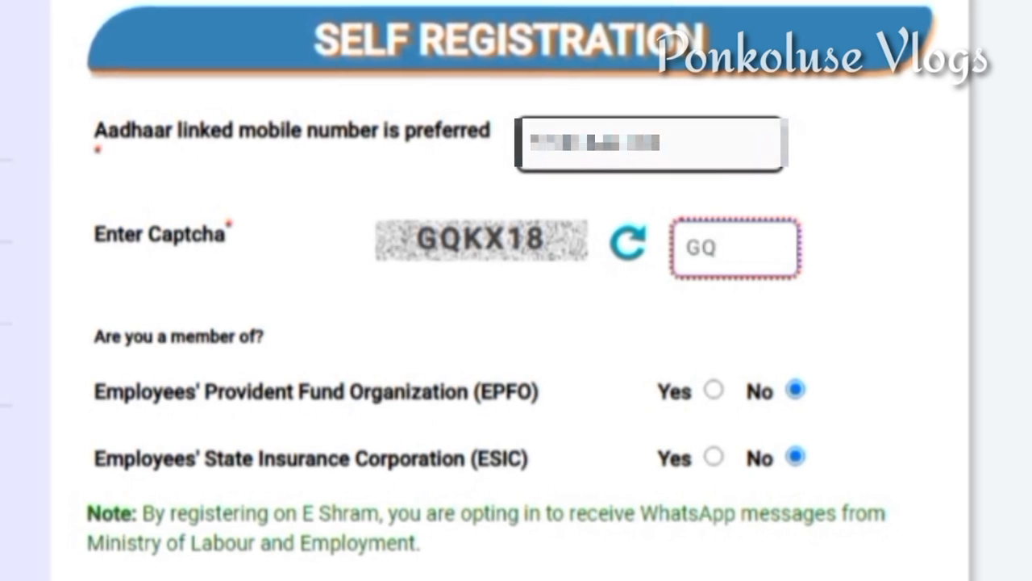
text(KX)
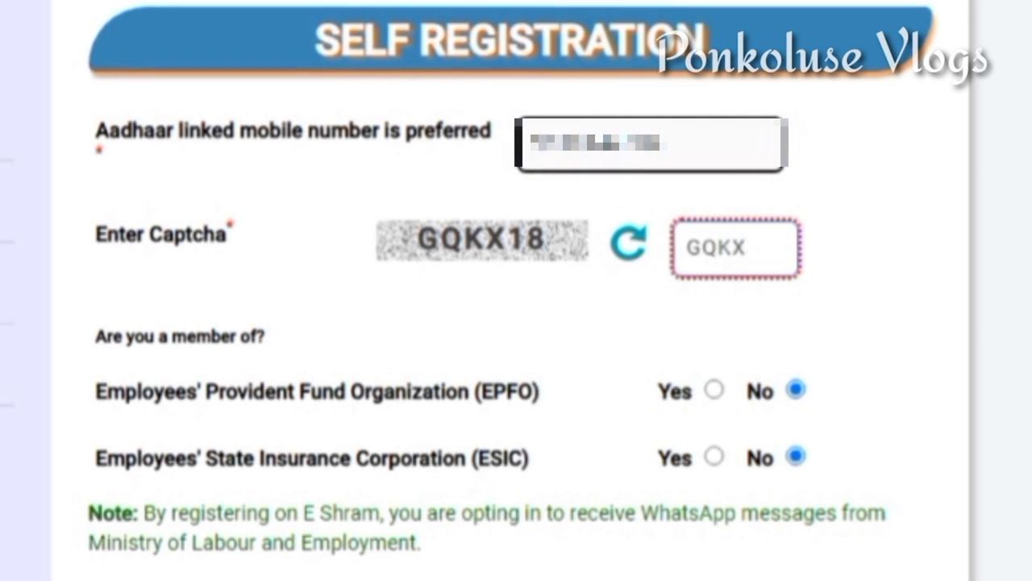
text(18)
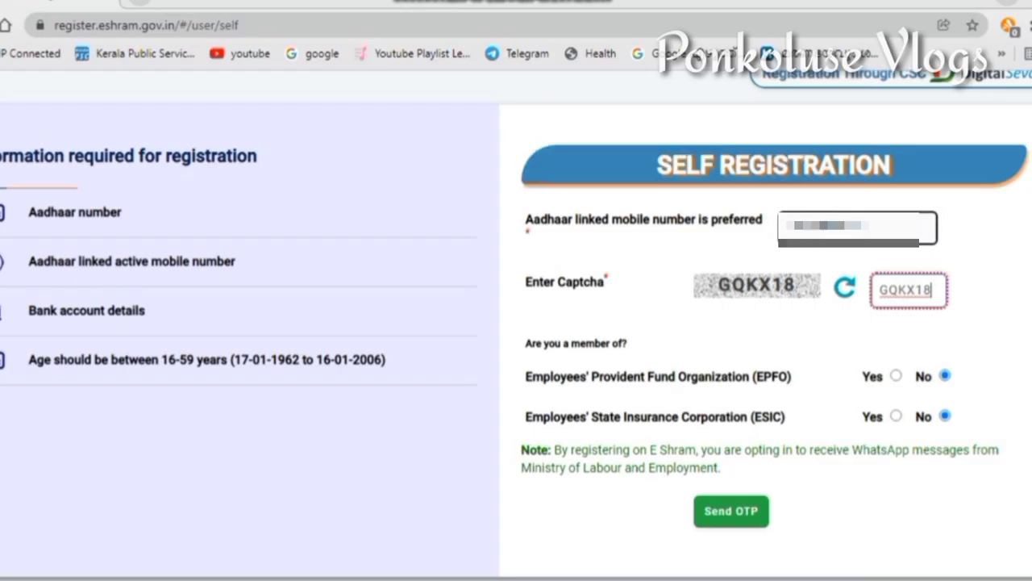
Step: Request the mobile OTP, then enter and submit the received code
click(725, 506)
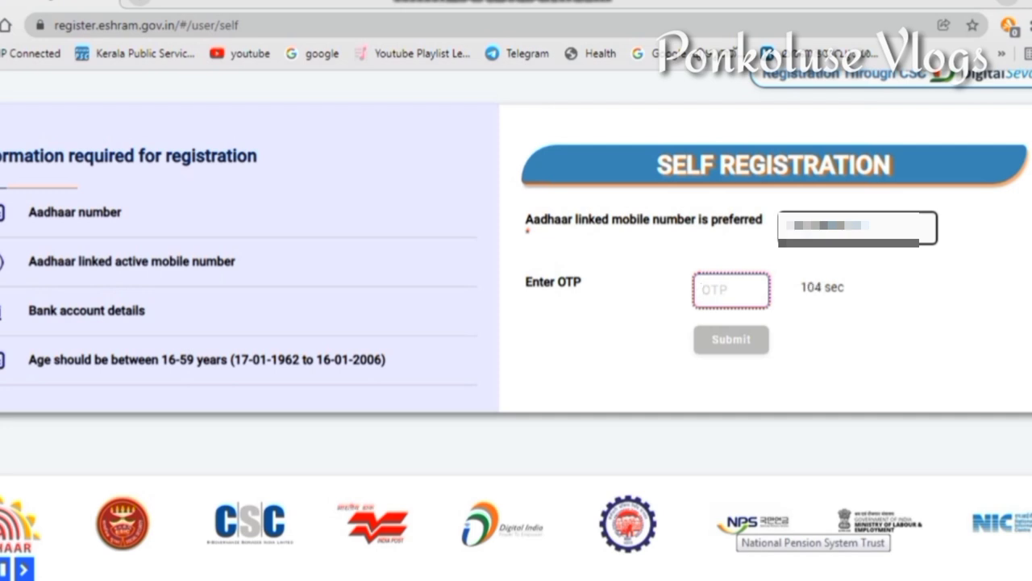
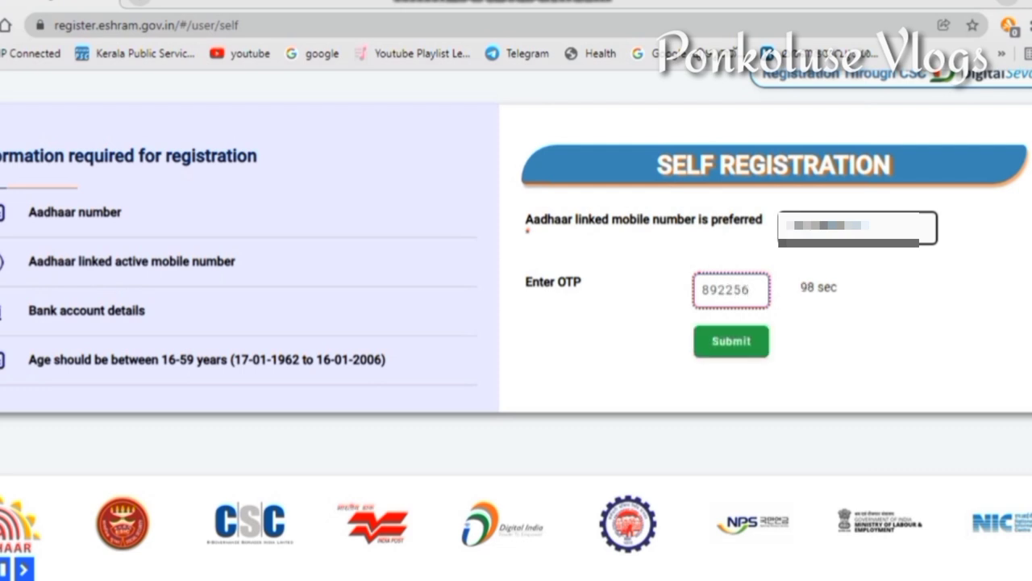
key(Return)
Step: Enter the Aadhaar number and captcha, accept the terms, and submit for an OTP
text(123)
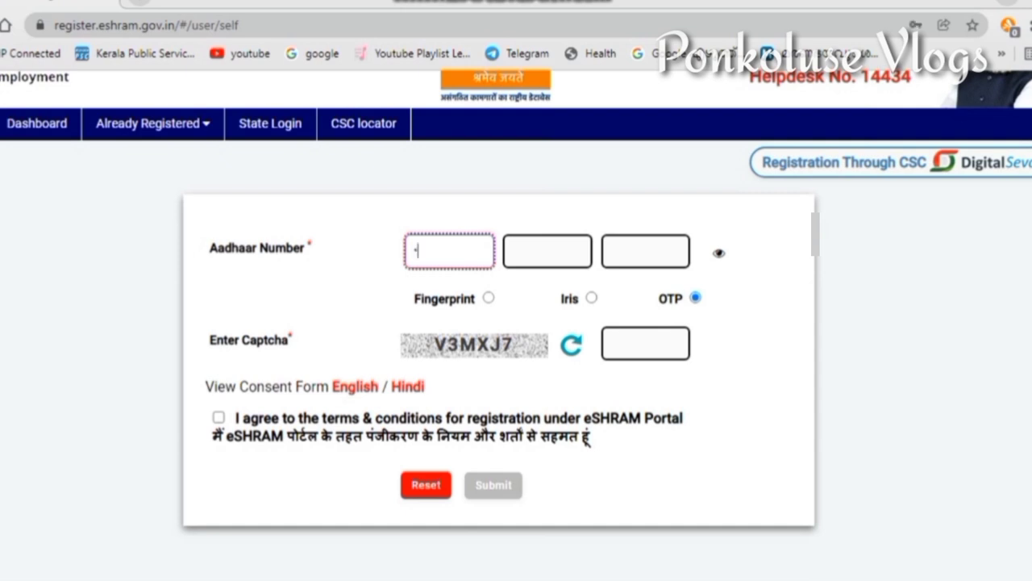
text(4567)
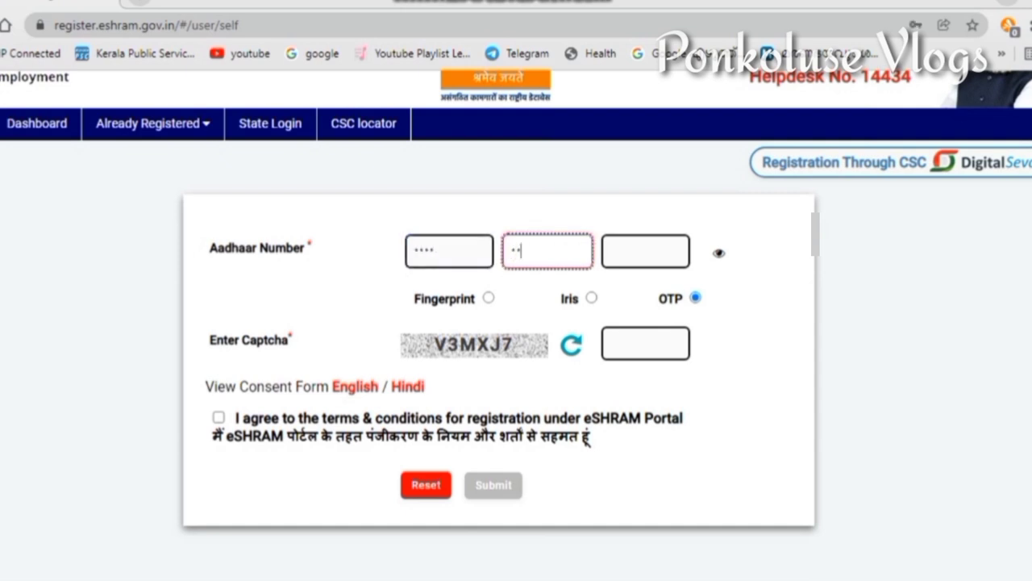
text(890)
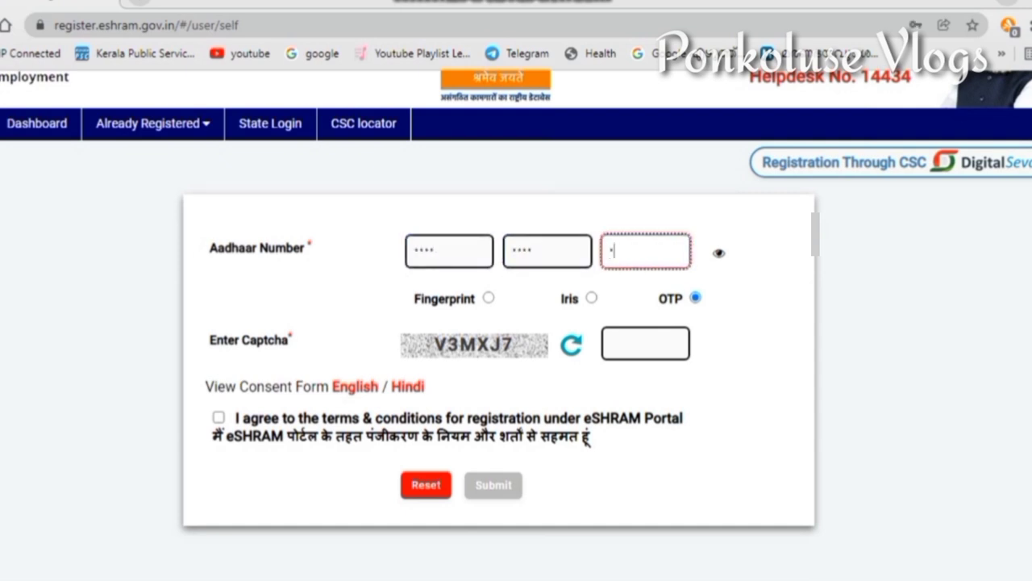
text(12)
click(645, 343)
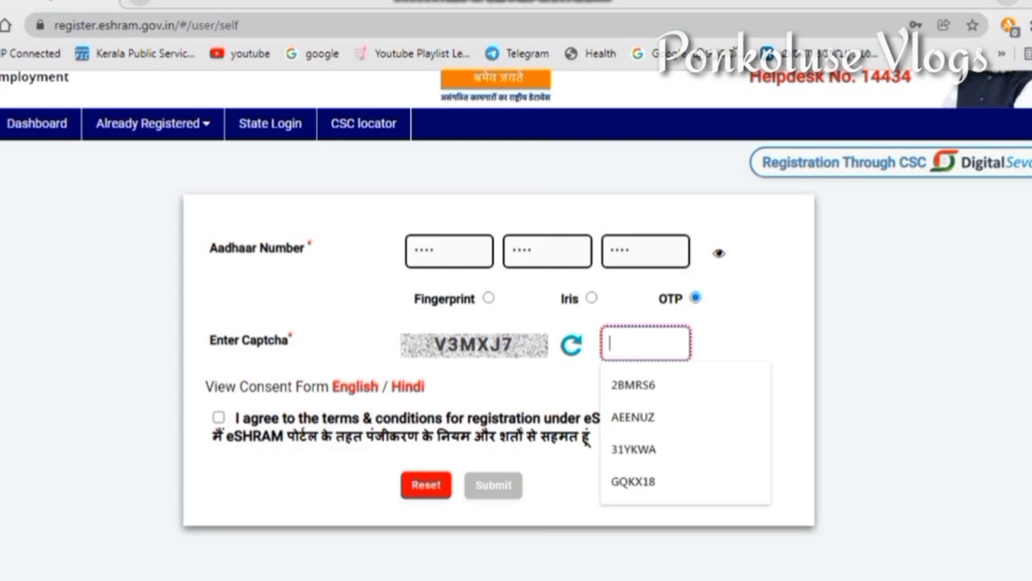
text(V3M)
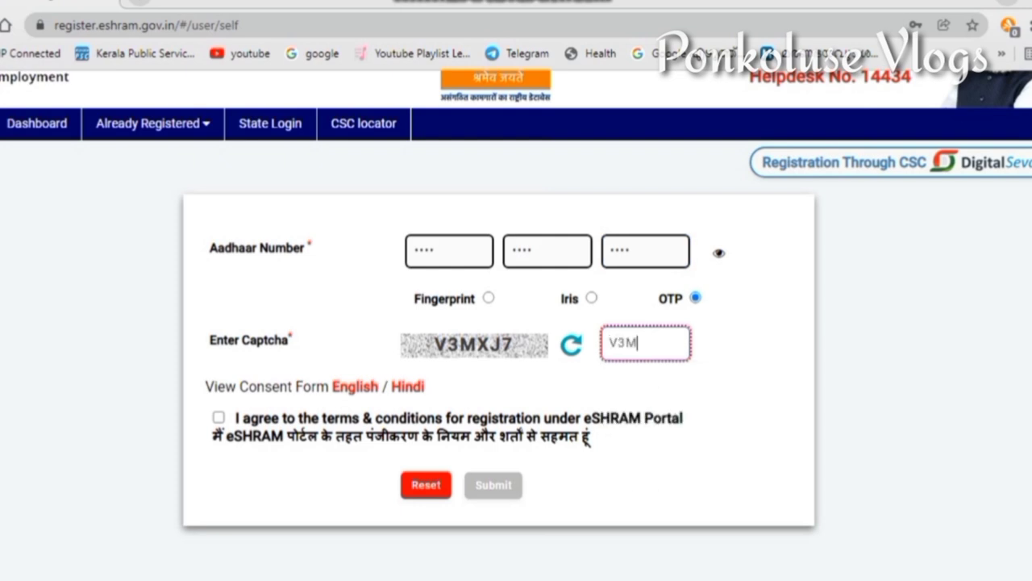
text(XJ7)
click(219, 417)
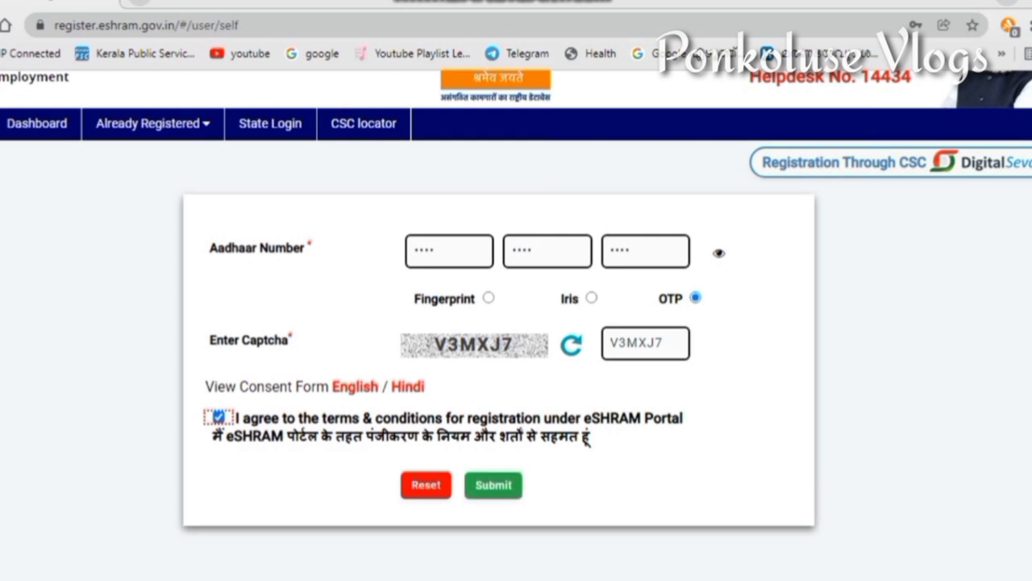
key(Return)
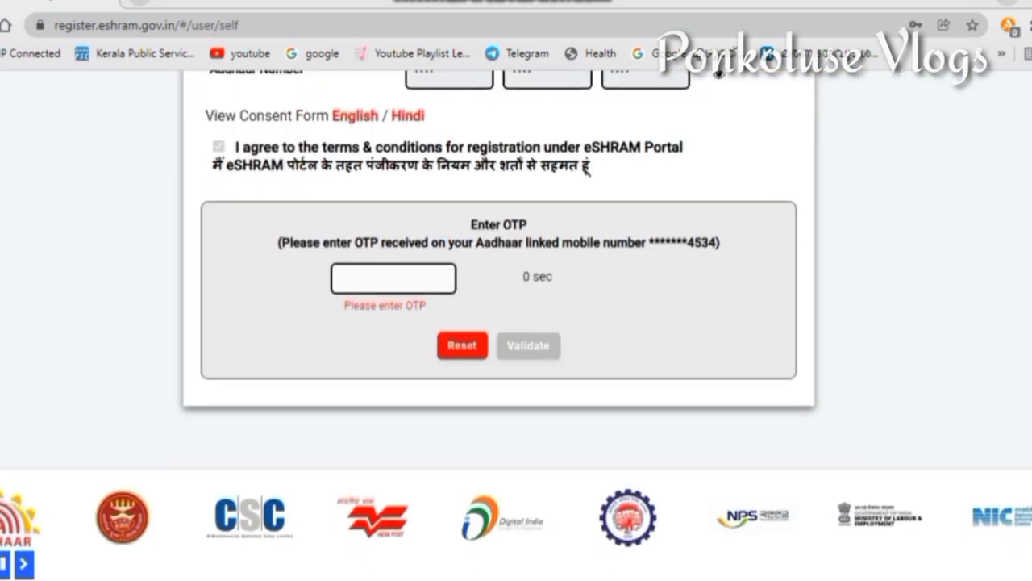
Step: Enter the Aadhaar OTP and validate it
scroll(516, 322, up, 2)
click(394, 458)
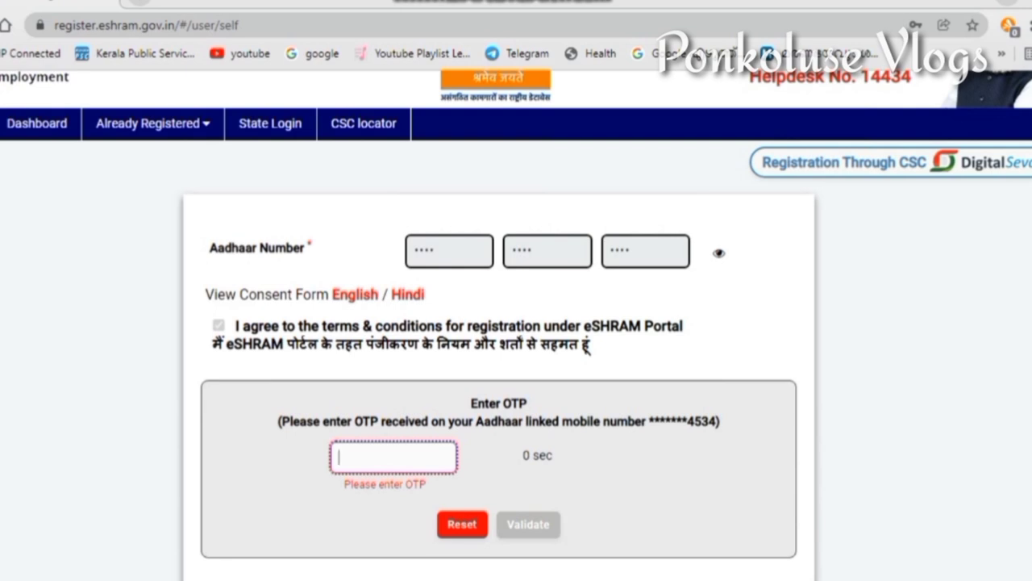
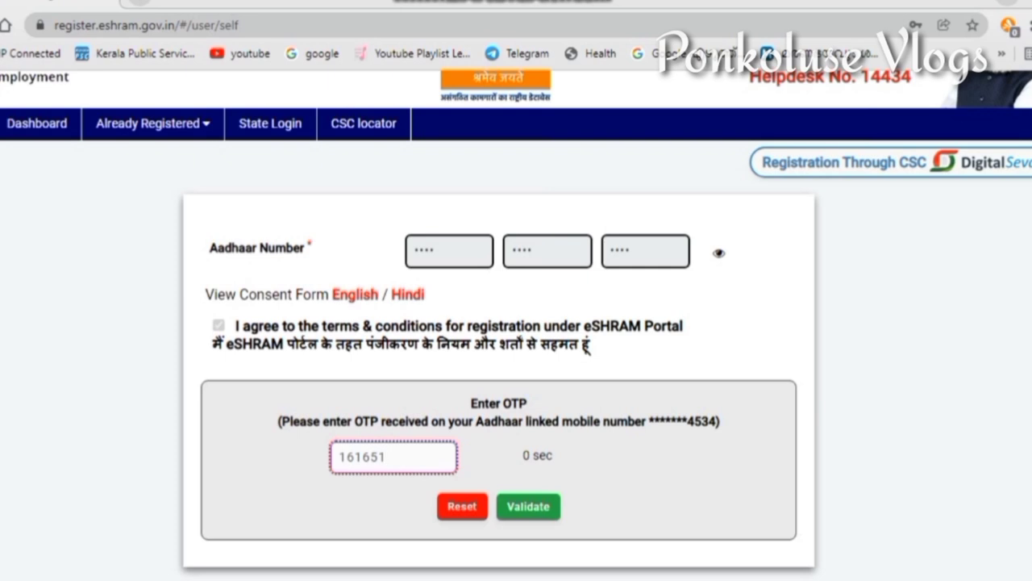
key(Return)
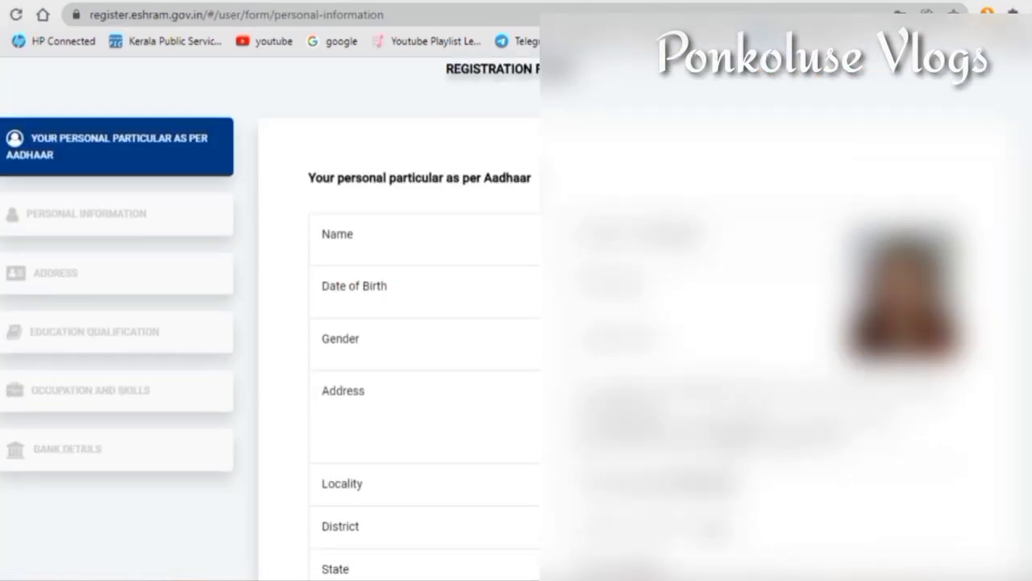
Step: Review the Aadhaar particulars, agree they are correct, and continue to the other details
scroll(516, 323, down, 1)
scroll(516, 322, down, 1)
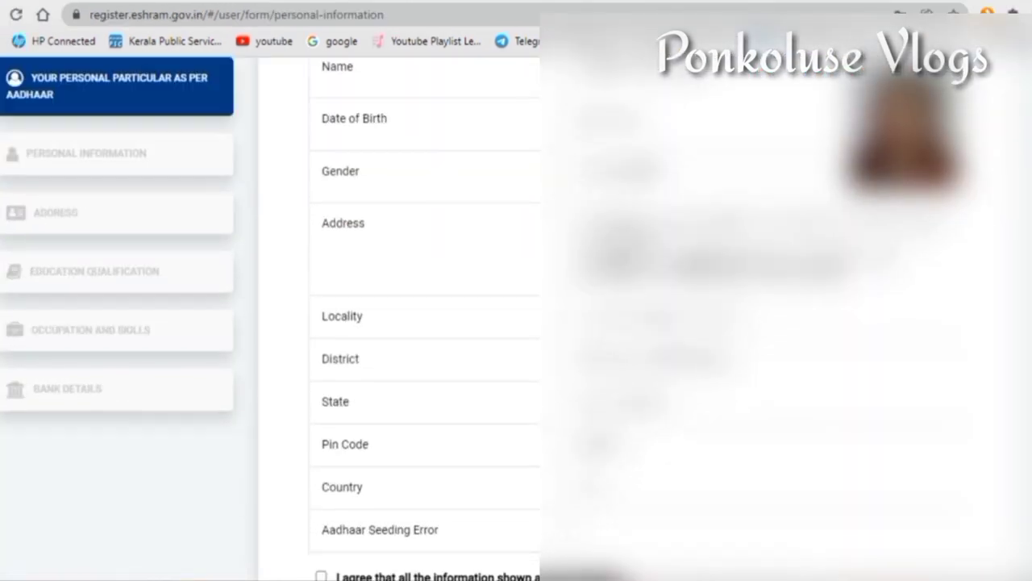
scroll(516, 322, down, 1)
scroll(516, 323, down, 1)
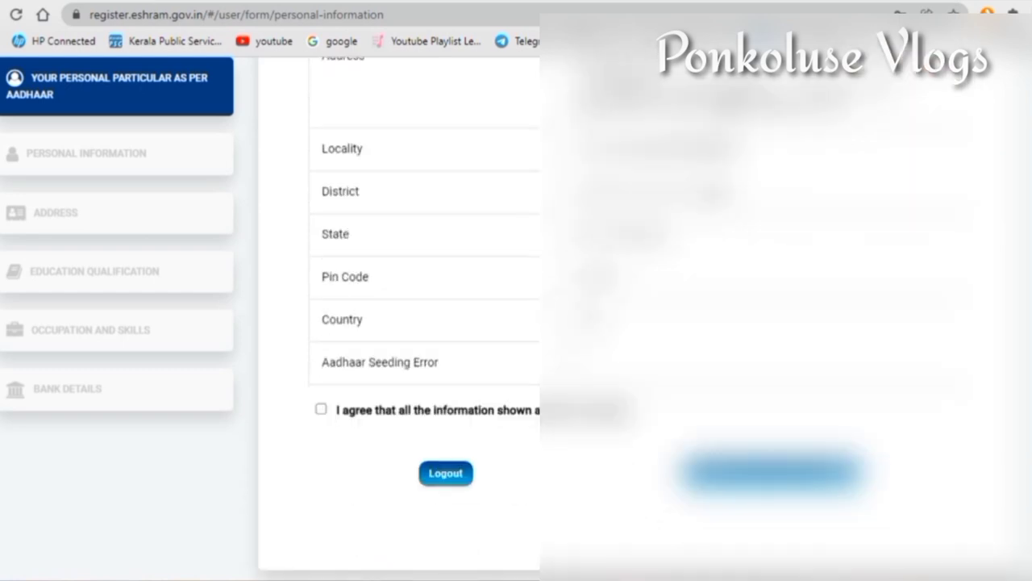
scroll(516, 323, up, 1)
scroll(517, 323, up, 2)
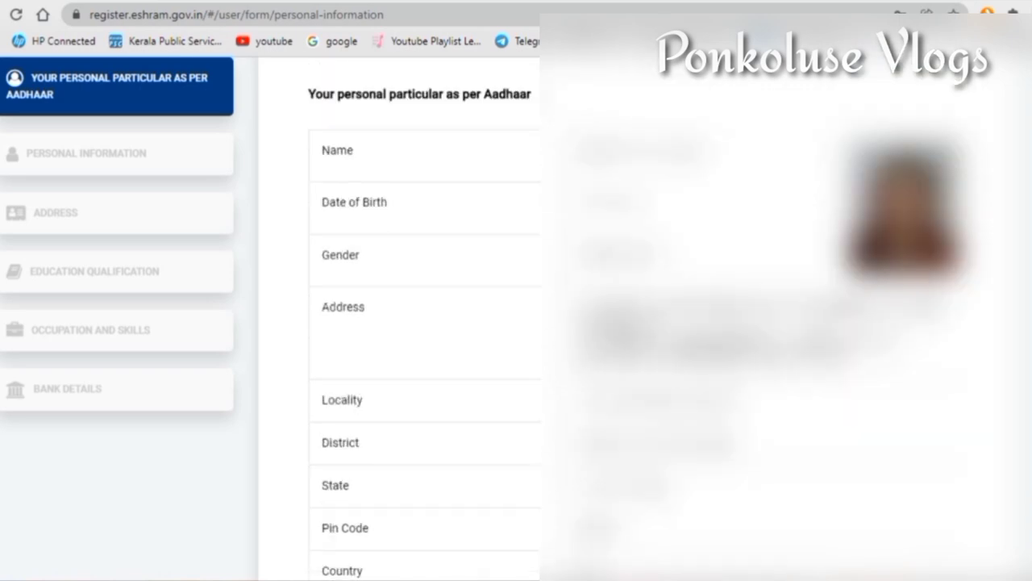
scroll(516, 322, down, 1)
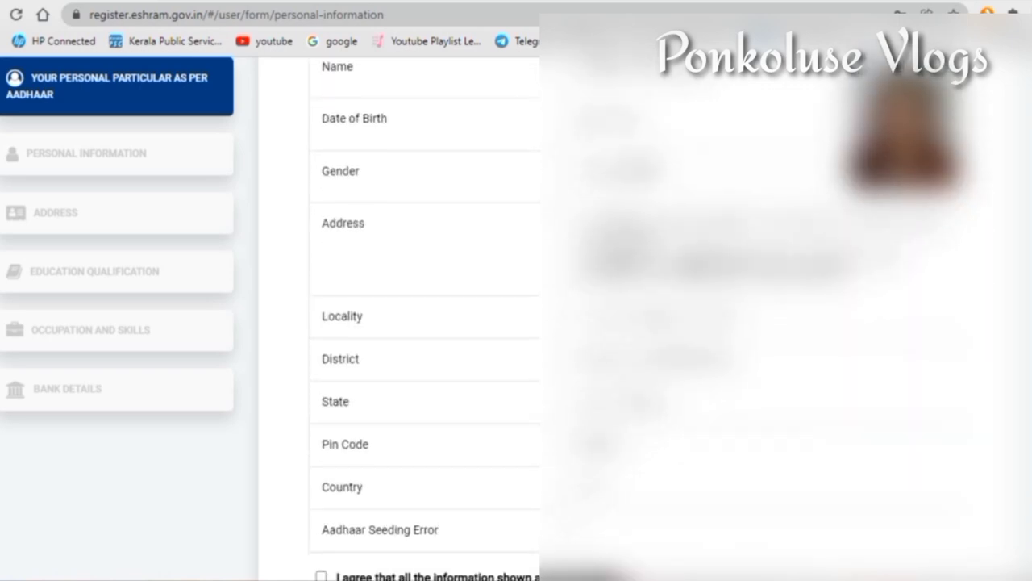
scroll(516, 322, down, 2)
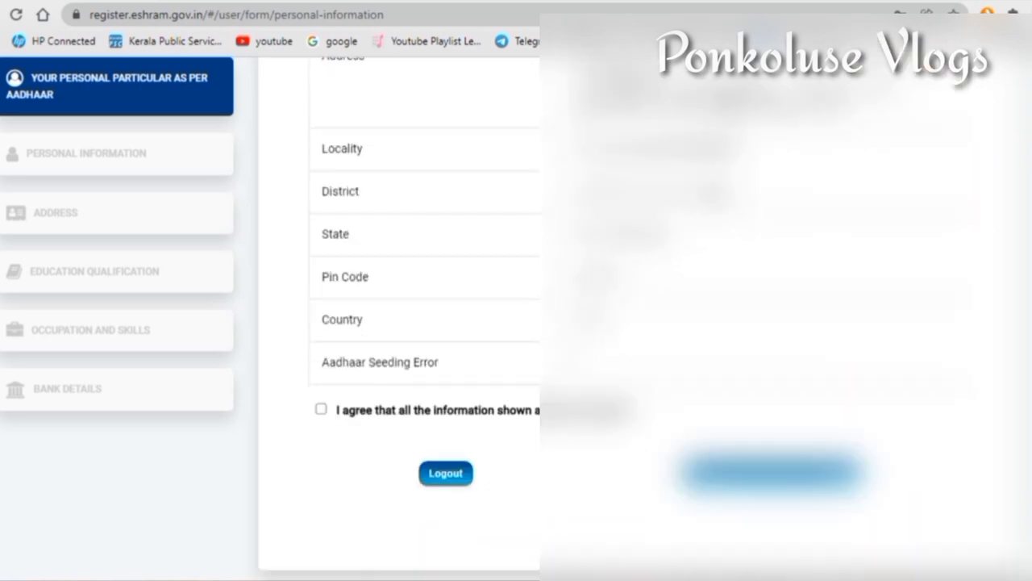
click(321, 409)
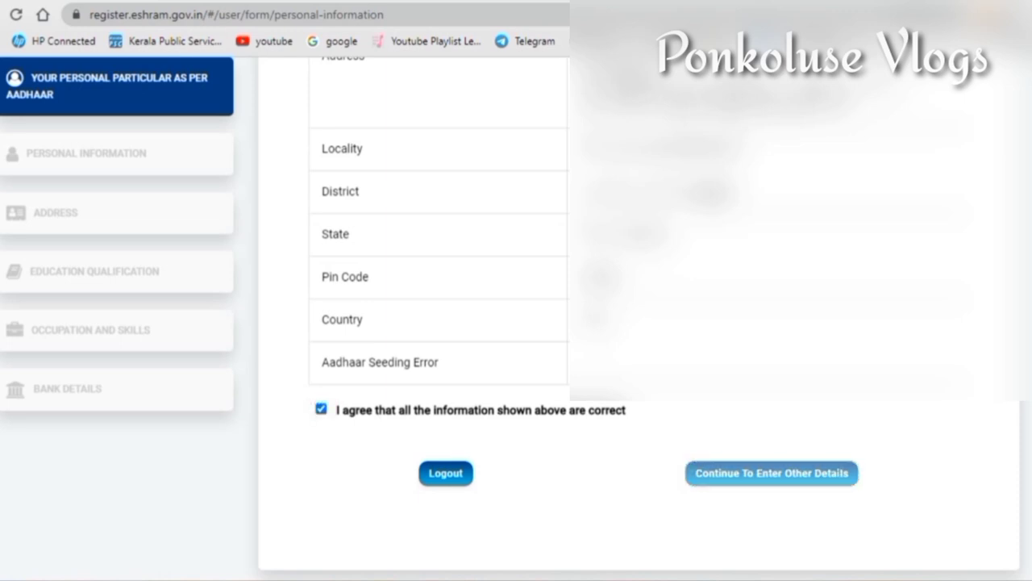
click(772, 473)
scroll(516, 323, down, 1)
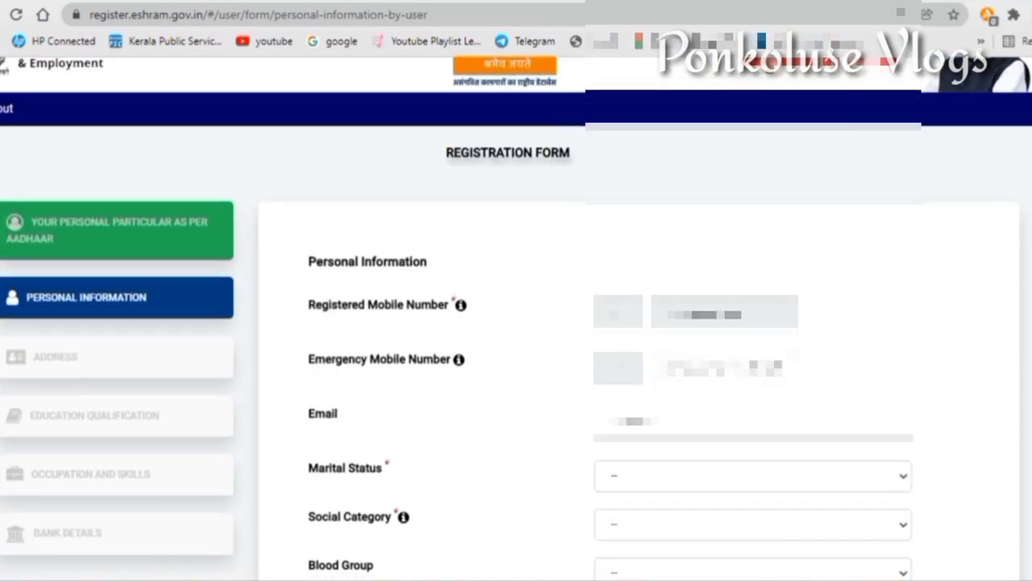
Step: Replace the emergency mobile number and the email address with new values
key(BackSpace)
key(BackSpace)
key(BackSpace)
key(BackSpace)
key(BackSpace)
key(BackSpace)
key(BackSpace)
key(BackSpace)
key(BackSpace)
key(BackSpace)
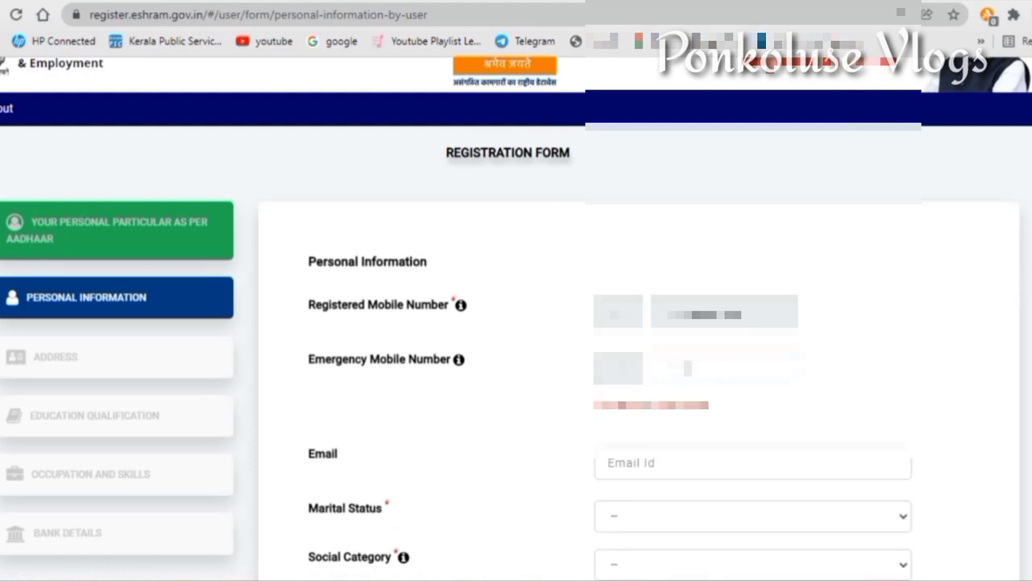
text(9876543210)
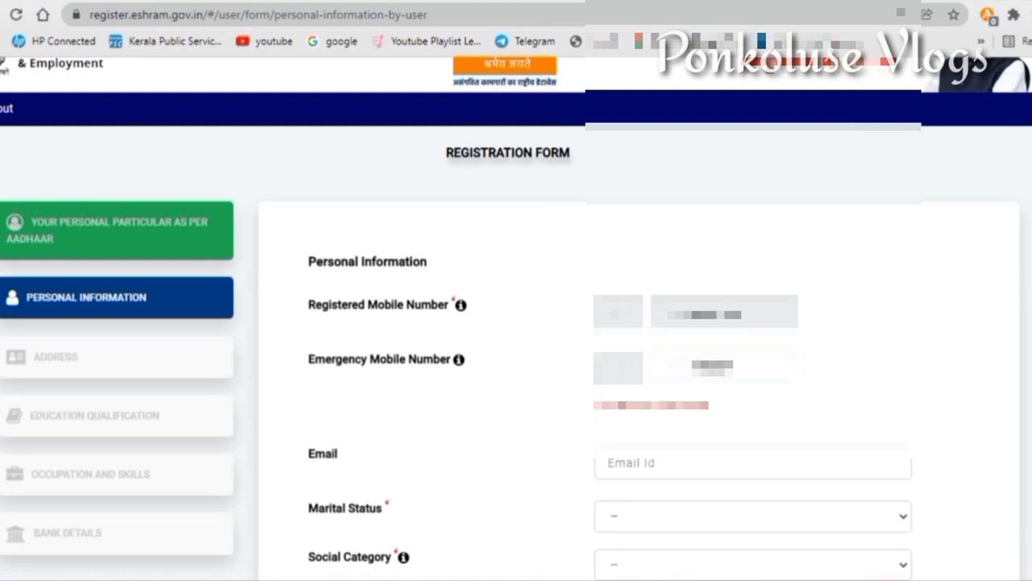
key(Tab)
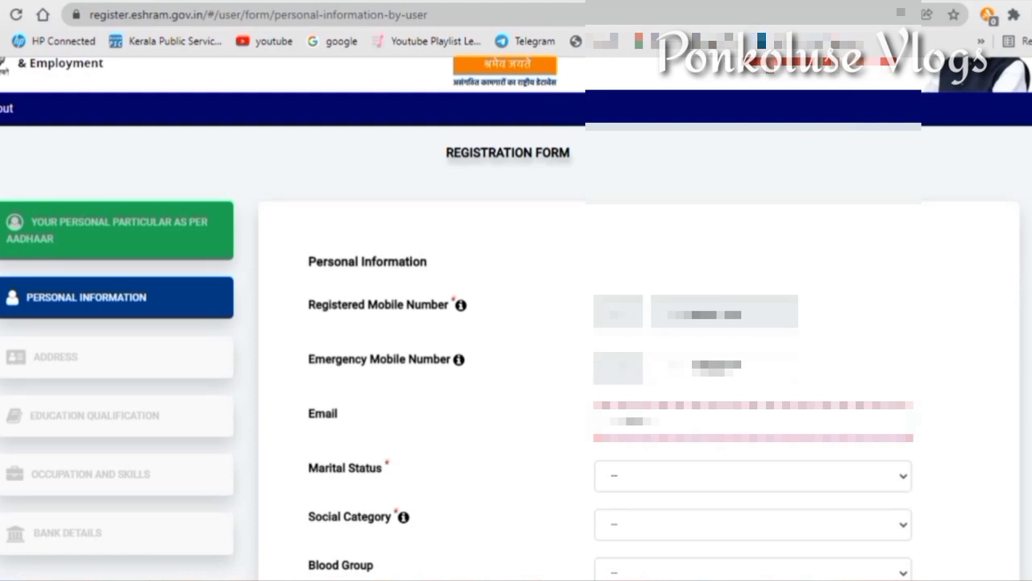
key(BackSpace)
key(BackSpace)
key(BackSpace)
key(BackSpace)
key(BackSpace)
key(BackSpace)
key(BackSpace)
text(gmail.com@gmail.com)
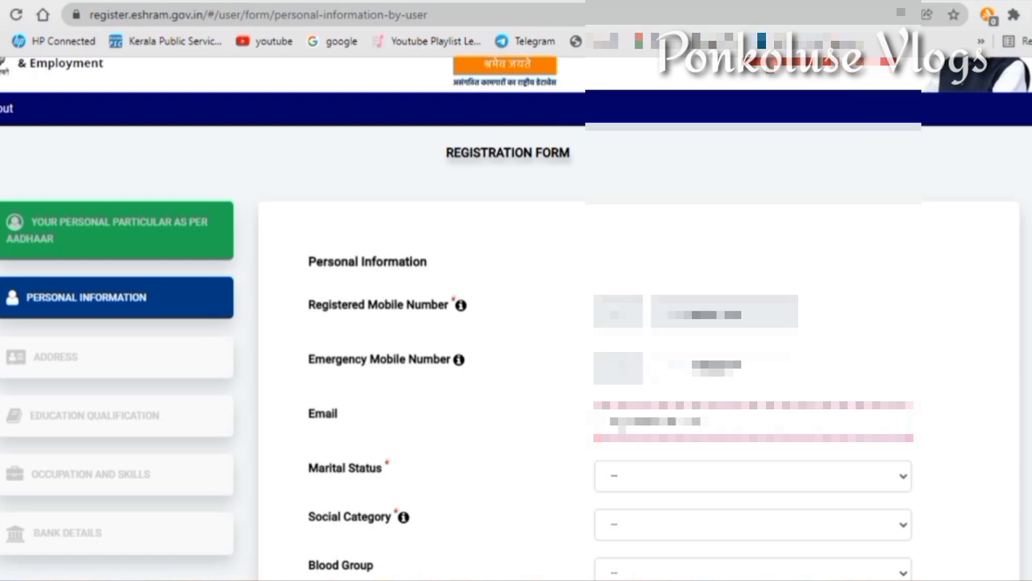
text(@gmailm)
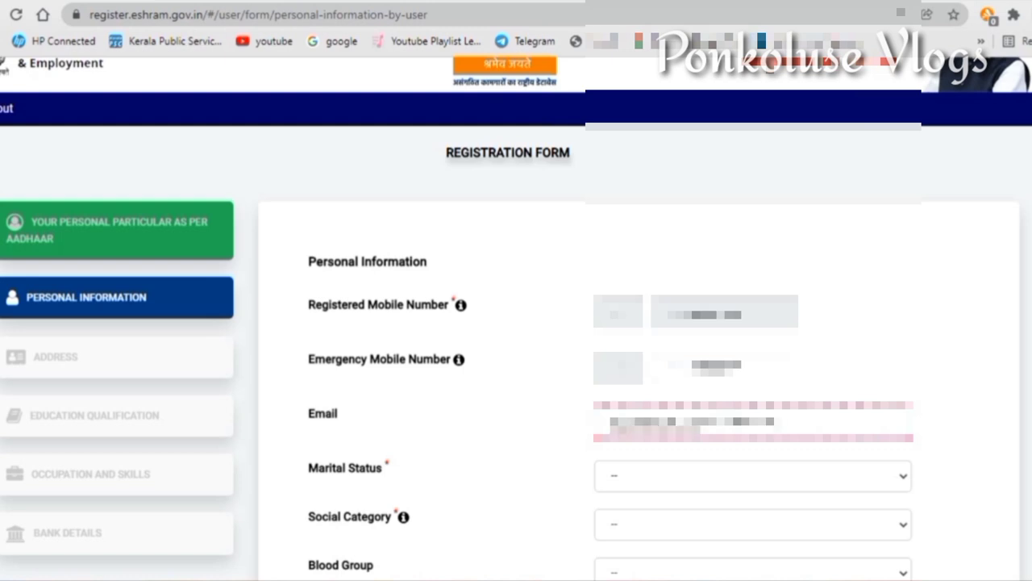
Step: Set marital status to Married and enter the husband's name instead of the father's
click(752, 475)
key(Escape)
key(Down)
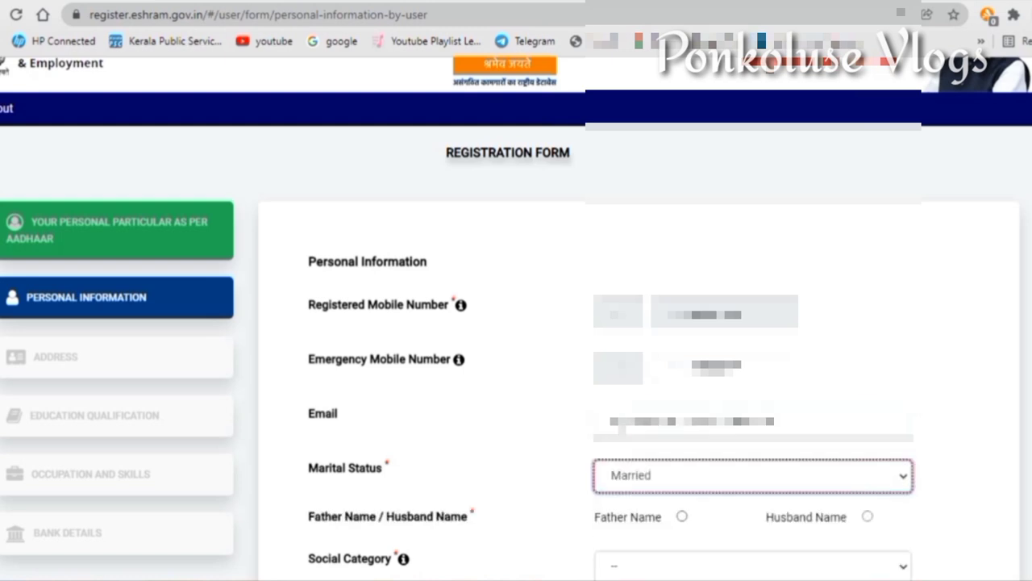
scroll(516, 323, down, 1)
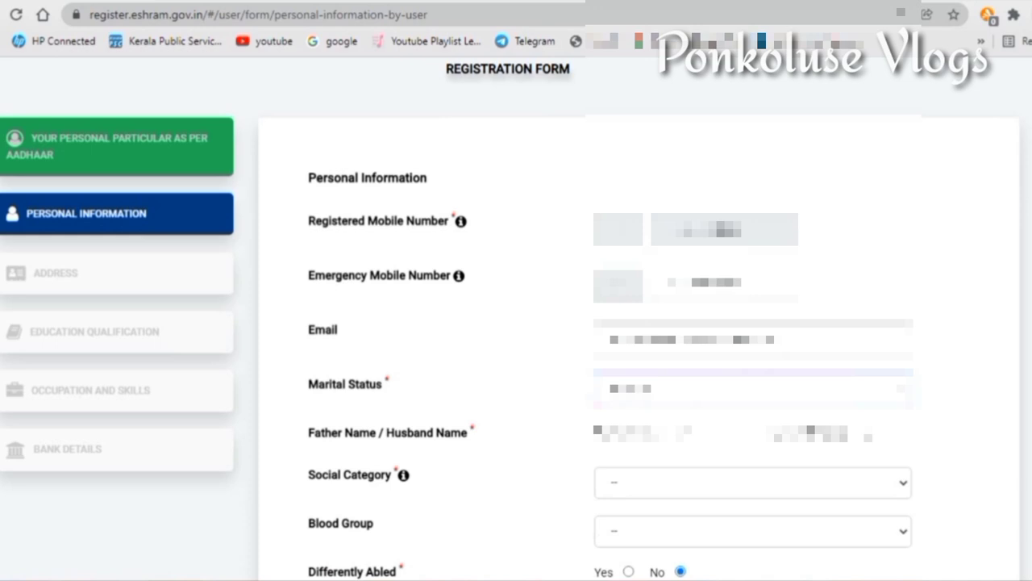
click(867, 434)
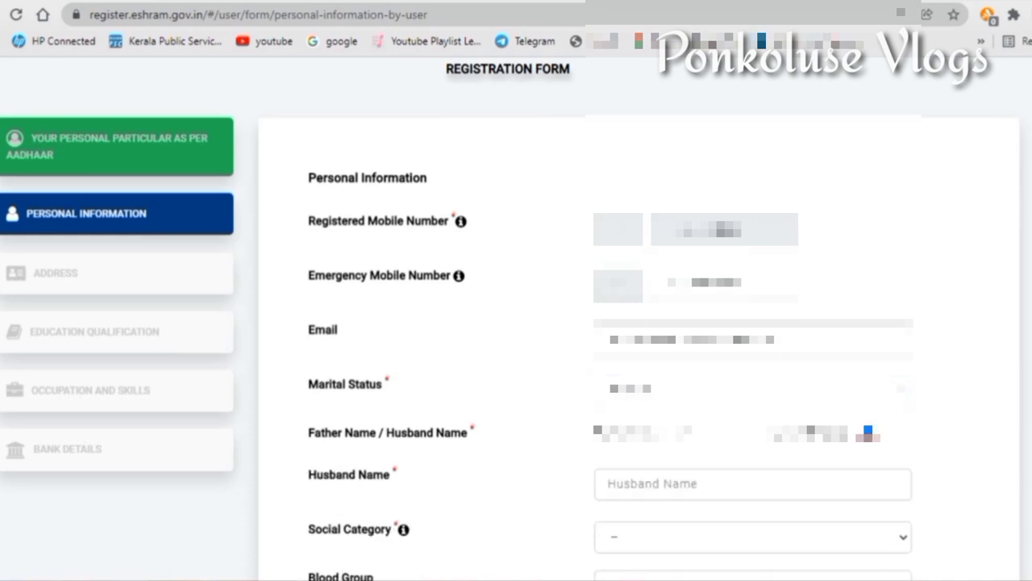
key(Tab)
text(AS.)
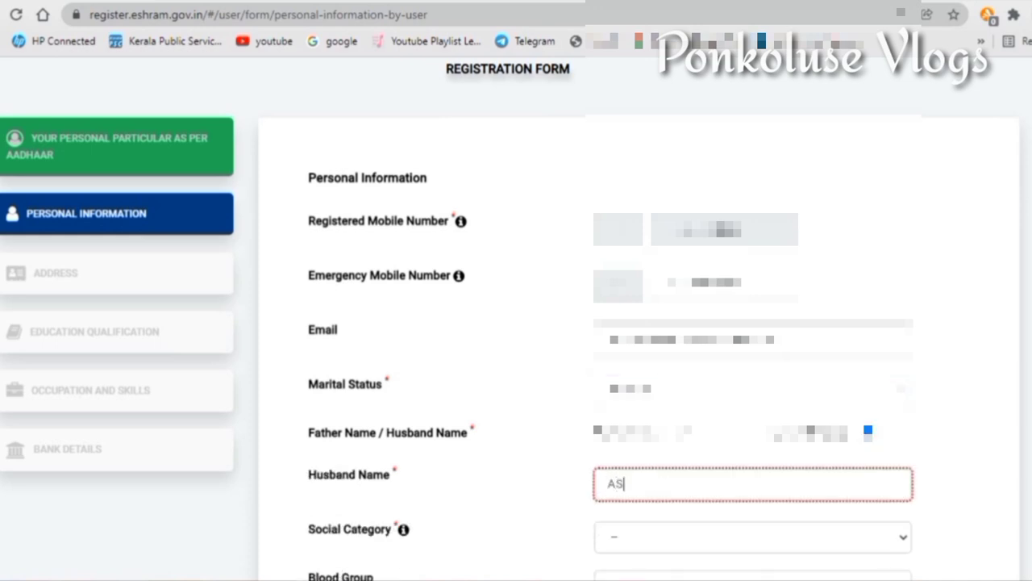
key(BackSpace)
text(HIK)
Step: Choose OBC as the social category and enter the nominee's name
scroll(637, 323, down, 2)
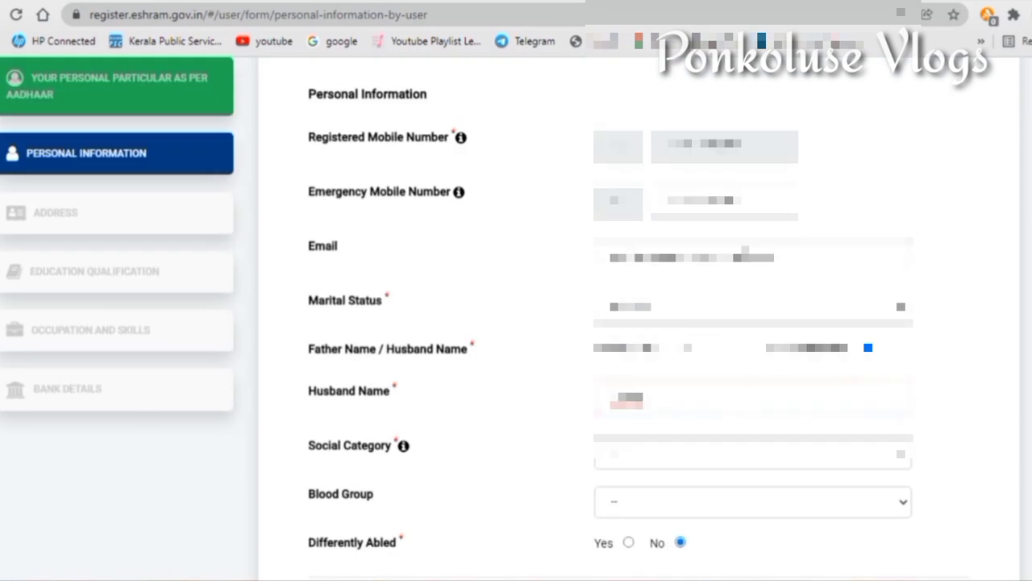
click(752, 454)
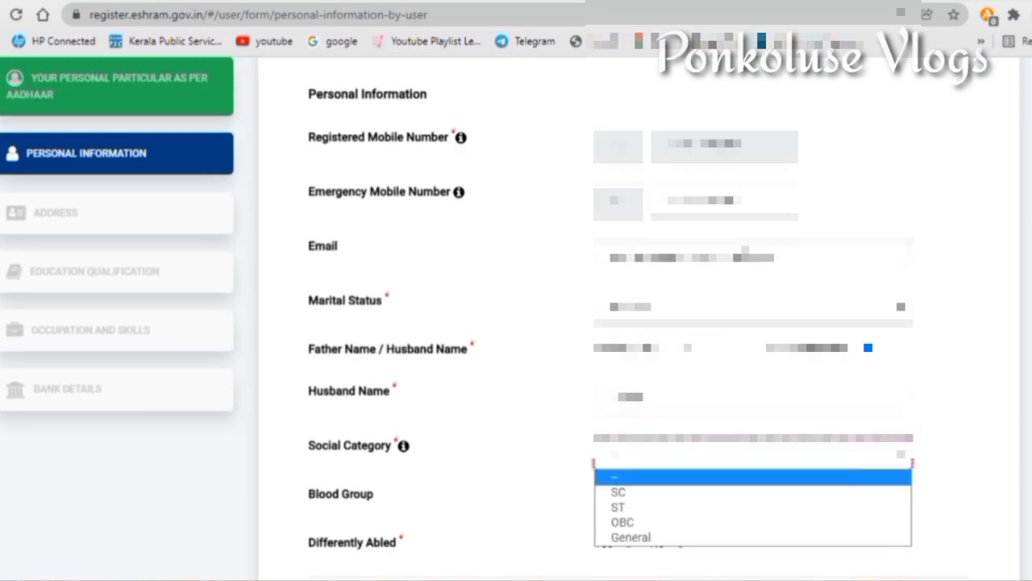
click(621, 522)
scroll(622, 521, down, 4)
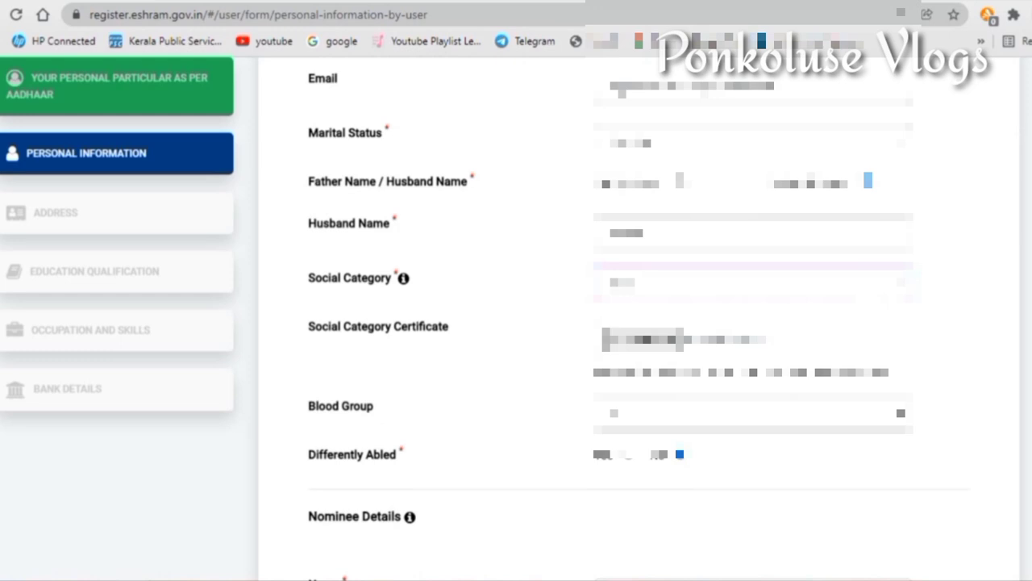
scroll(637, 323, down, 4)
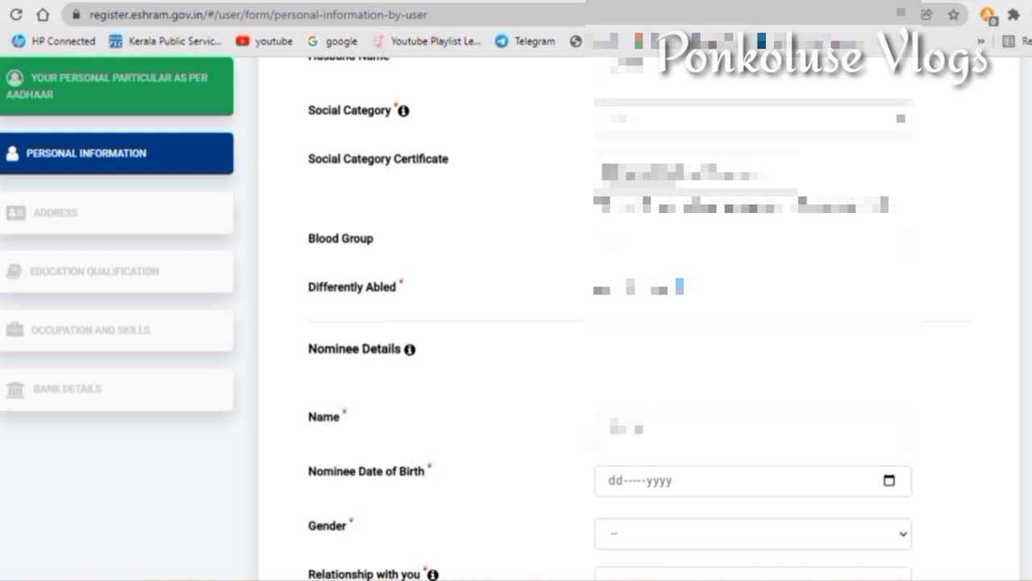
text(Sree Kr)
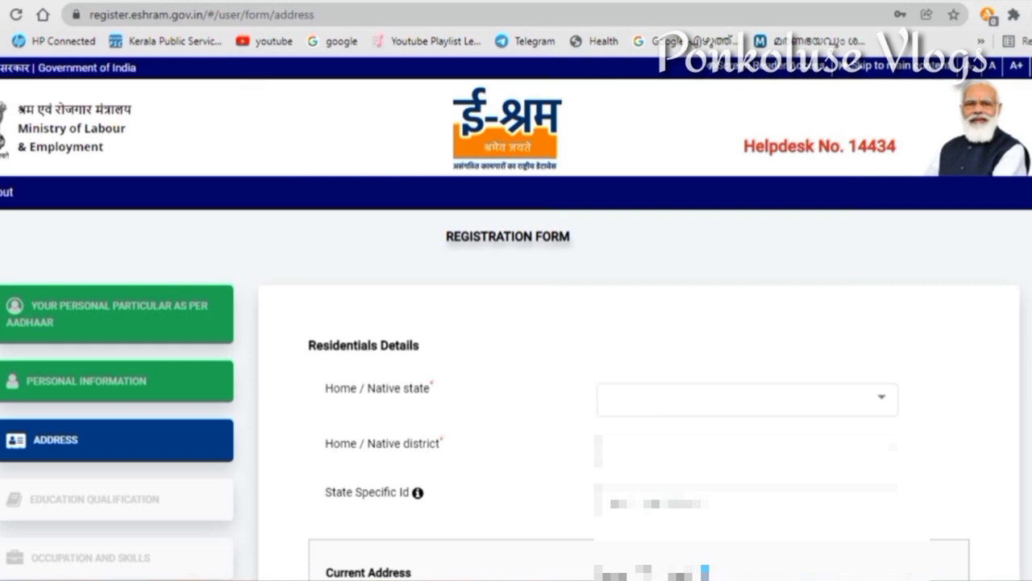
Step: Set the home state to KERALA and the home district to ERNAKULAM
scroll(516, 322, down, 2)
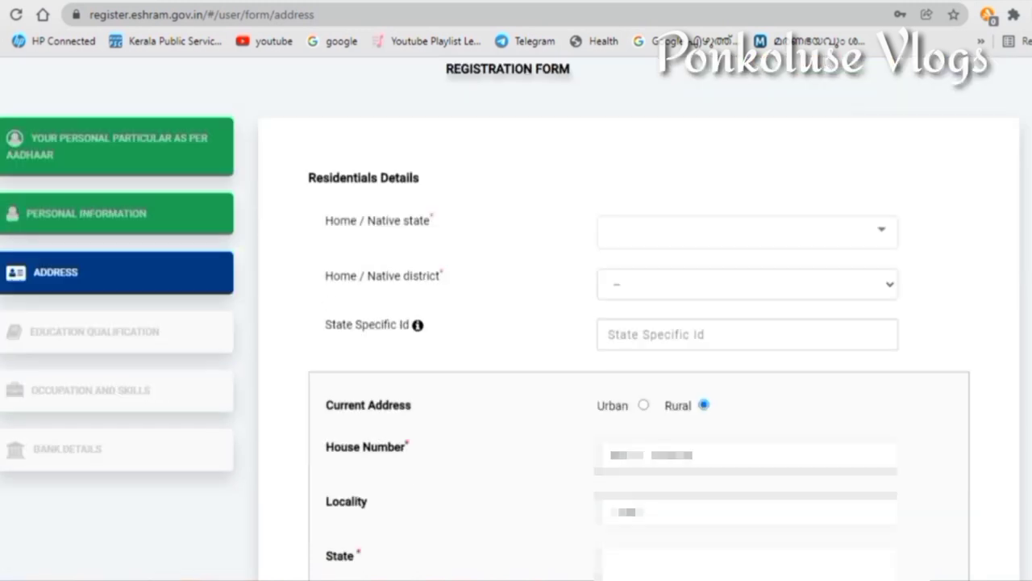
click(747, 232)
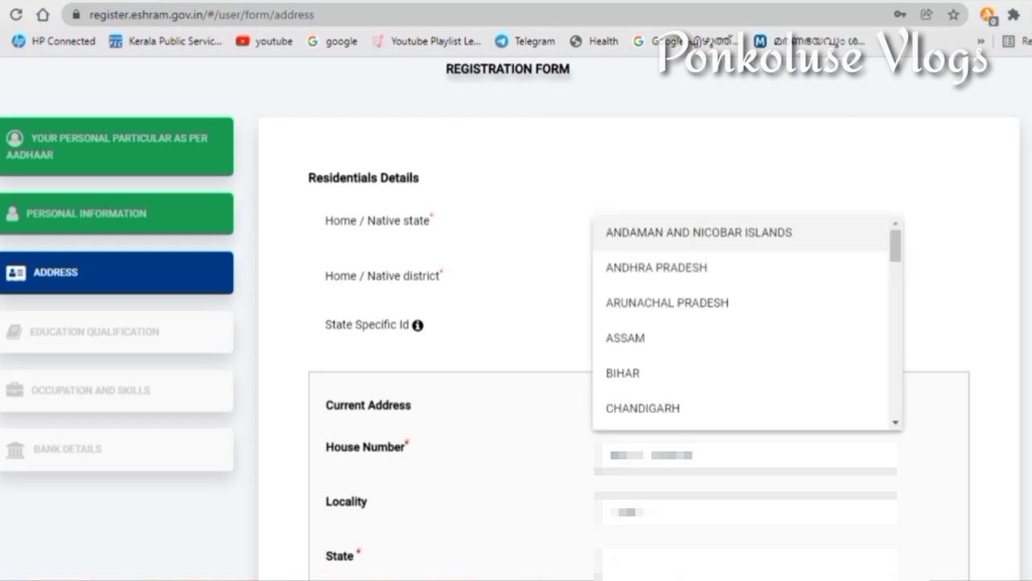
key(Down)
key(Down)
key(Down)
key(Down)
key(Down)
key(Down)
key(Down)
key(Down)
key(Down)
key(Down)
key(Down)
key(Down)
key(Down)
key(Down)
key(Down)
key(Down)
key(Down)
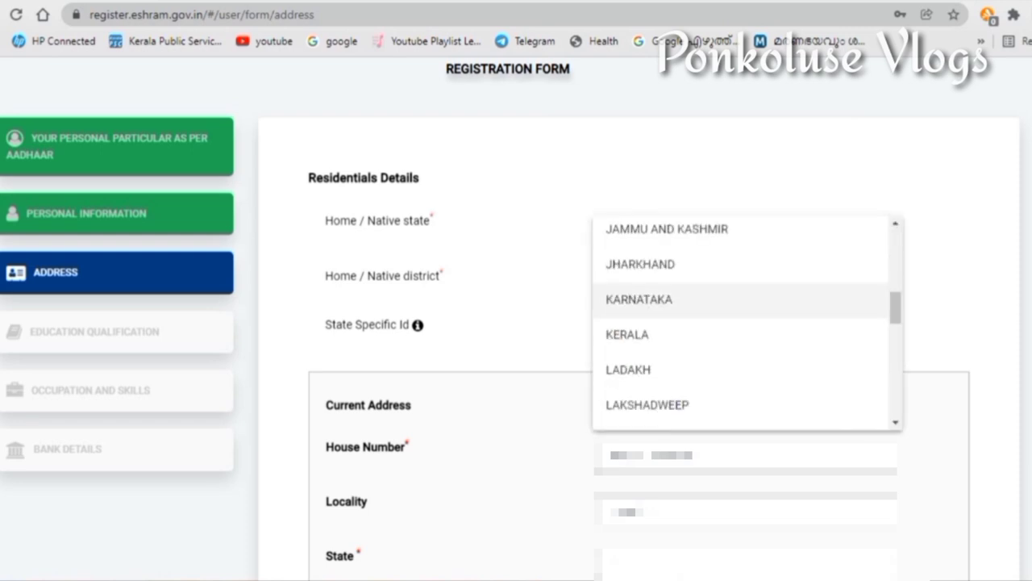
key(Up)
key(Return)
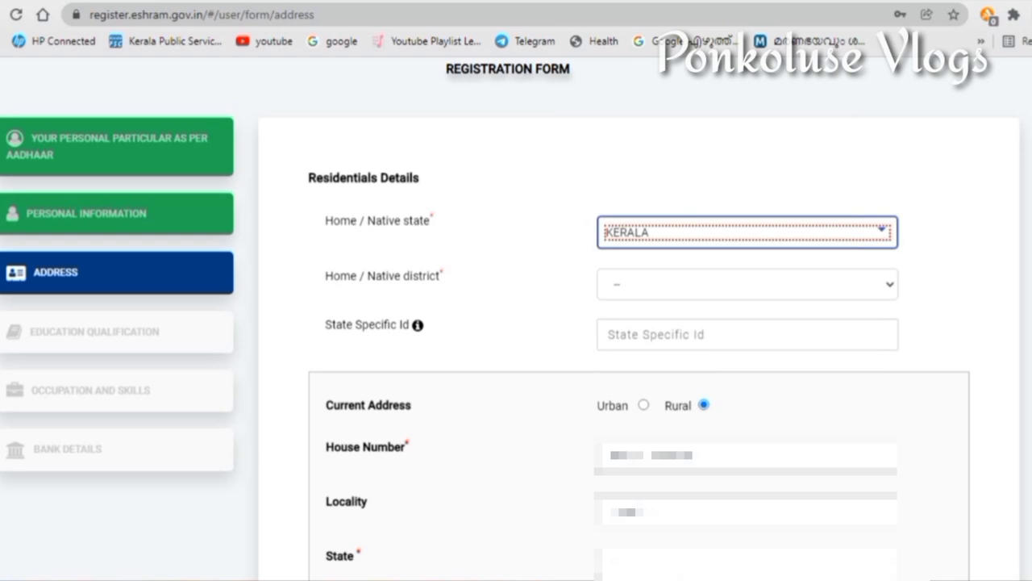
click(746, 284)
key(Down)
key(Down)
key(Down)
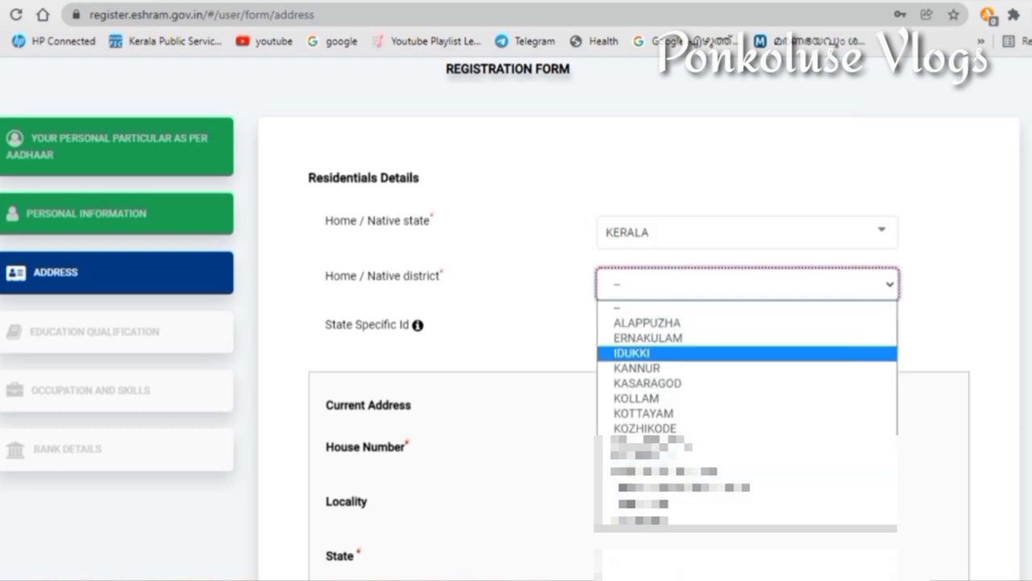
key(Up)
key(Return)
Step: Fill in the permanent address pin code
scroll(516, 323, up, 2)
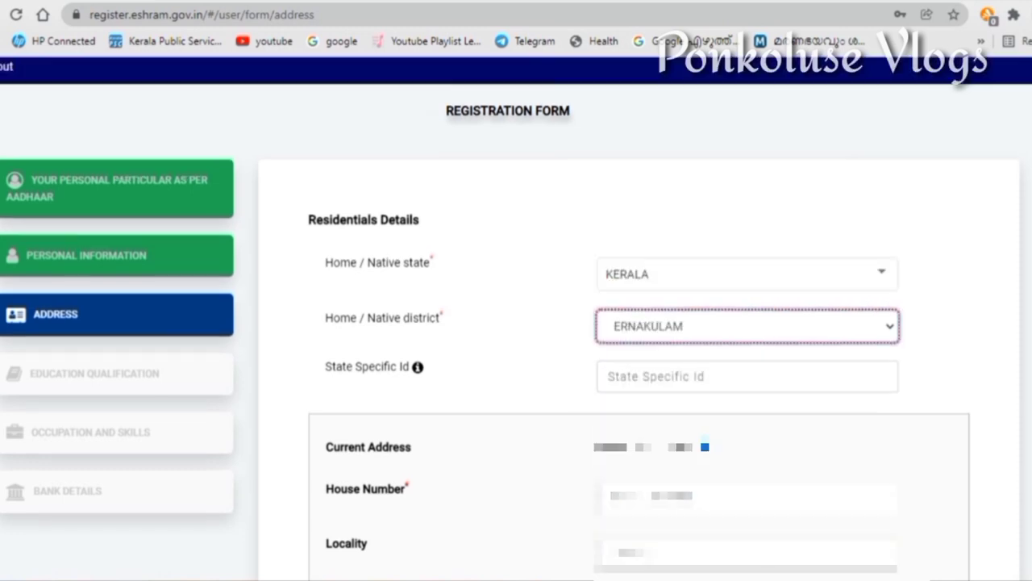
scroll(516, 322, down, 2)
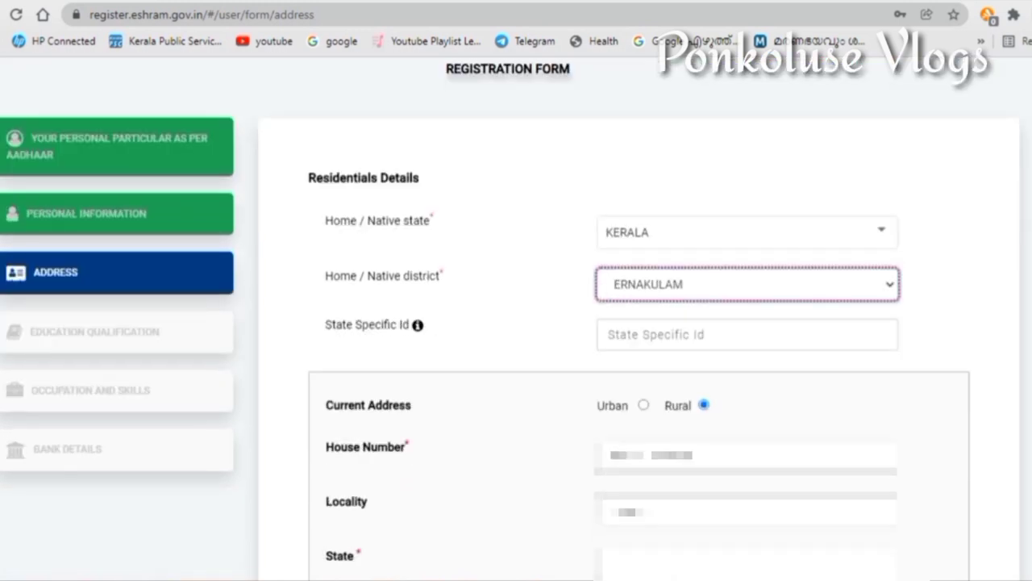
click(747, 334)
scroll(516, 323, down, 1)
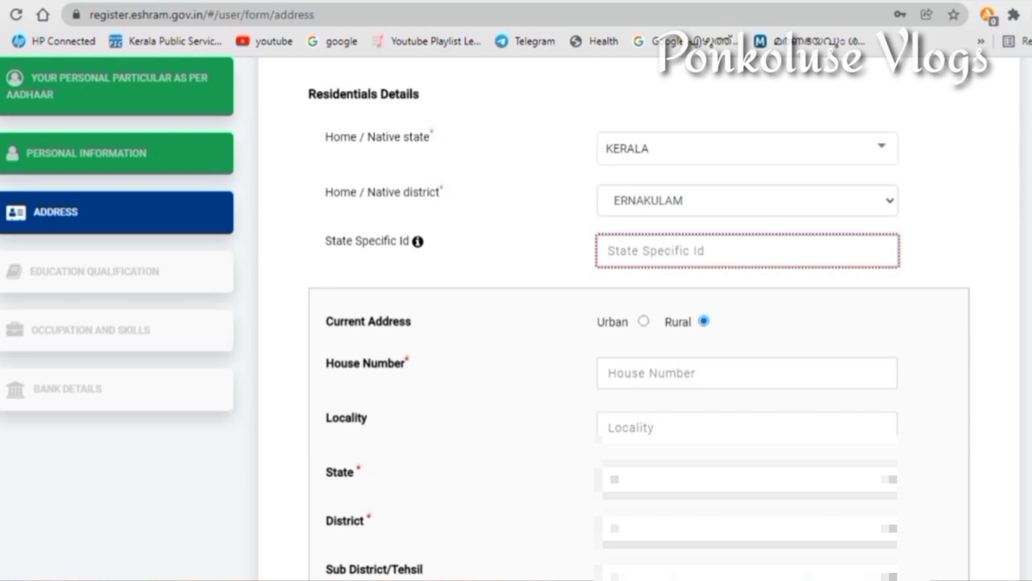
scroll(516, 323, down, 2)
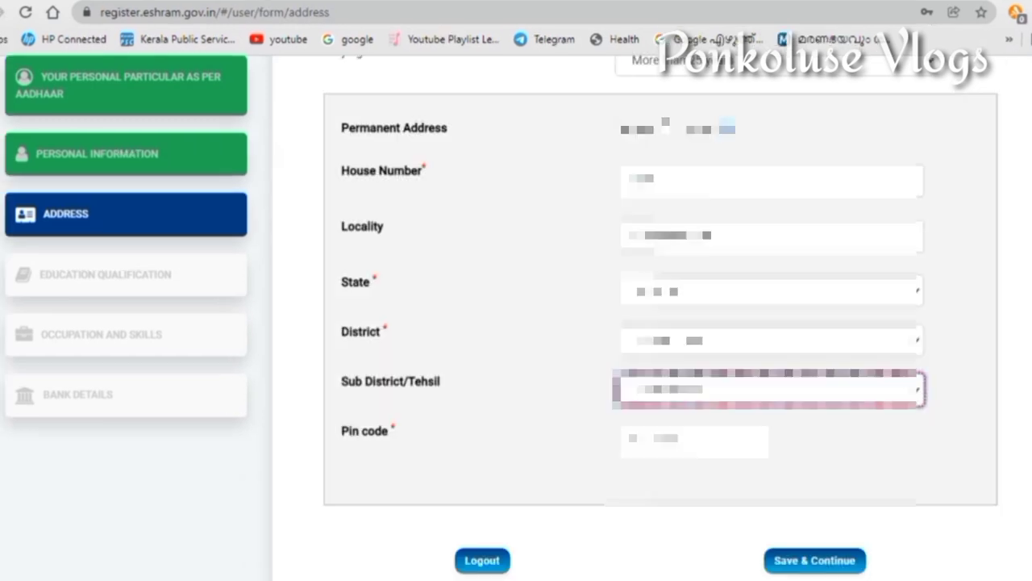
text(680001)
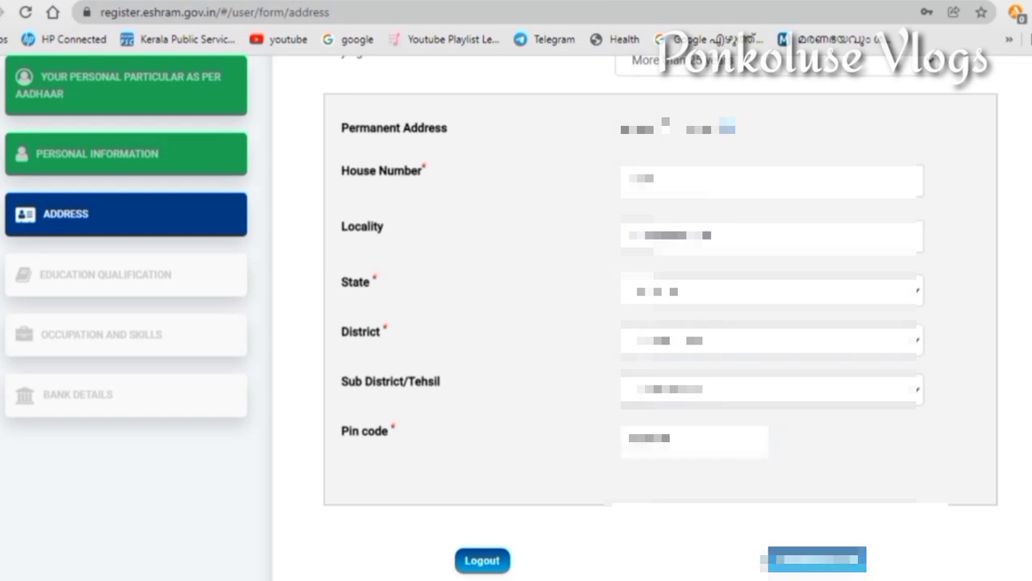
Step: Save the address, then save education Secondary with monthly income slab 10000 & Below
click(817, 559)
click(776, 402)
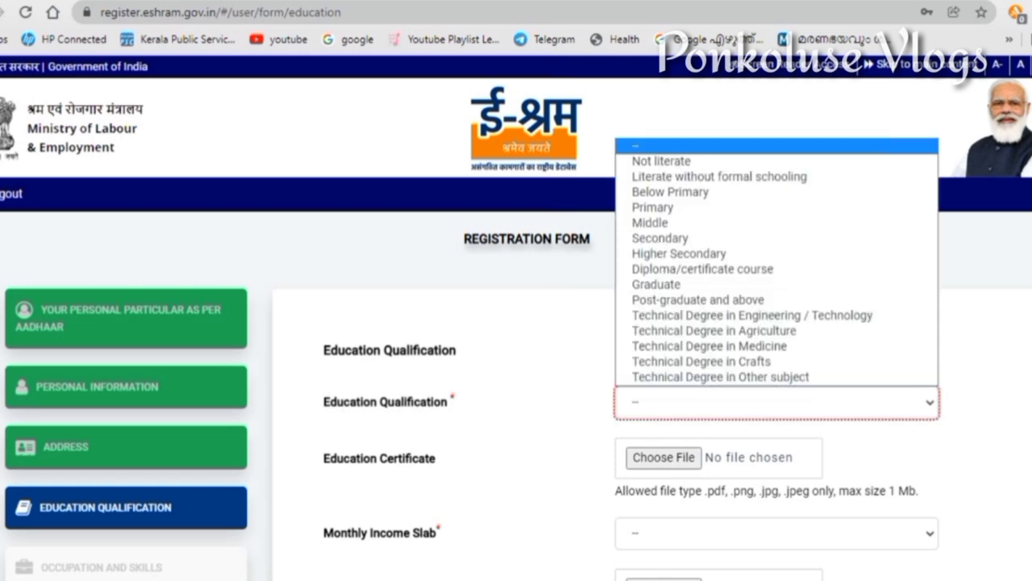
click(660, 238)
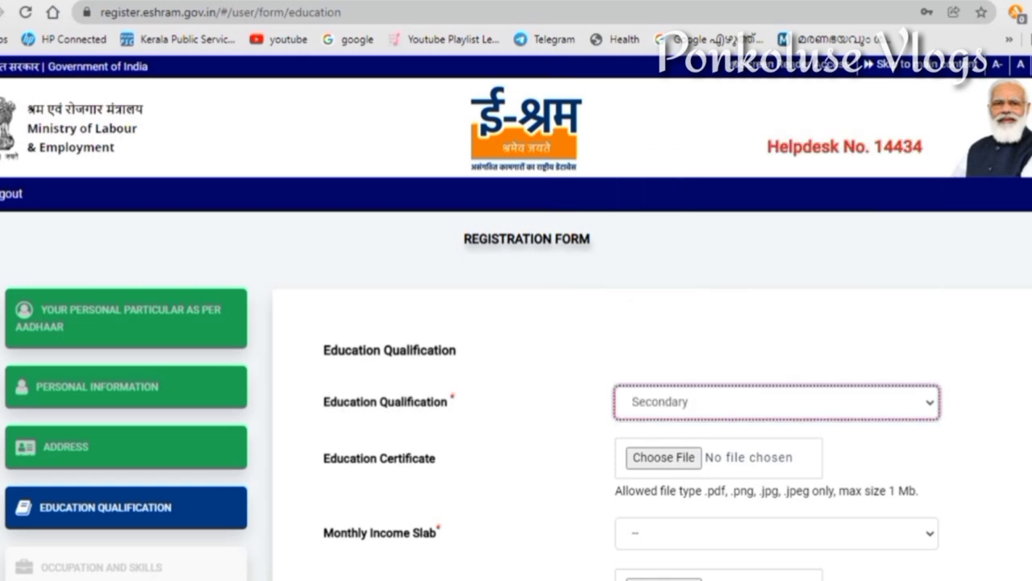
scroll(517, 322, down, 2)
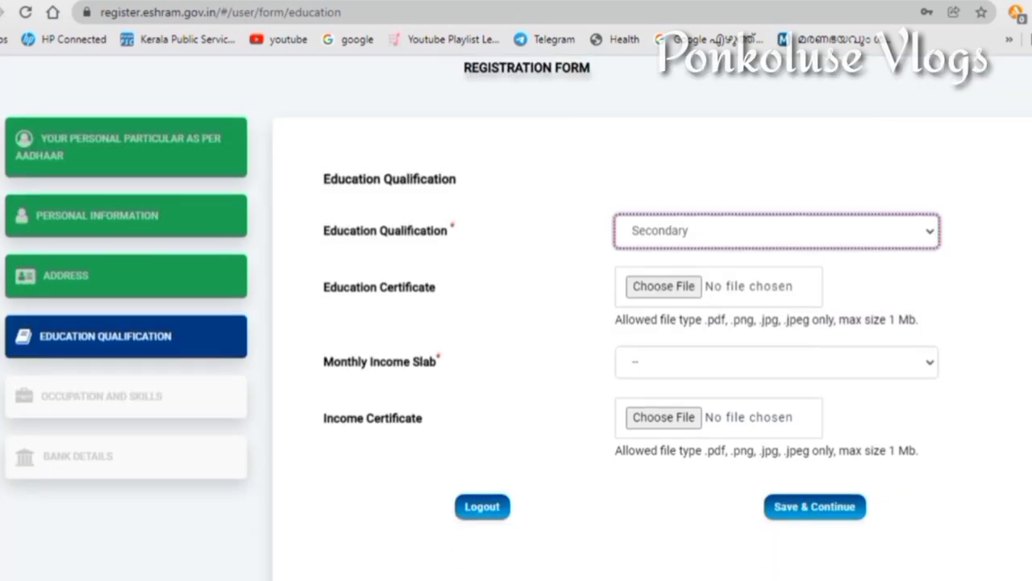
click(777, 362)
click(661, 396)
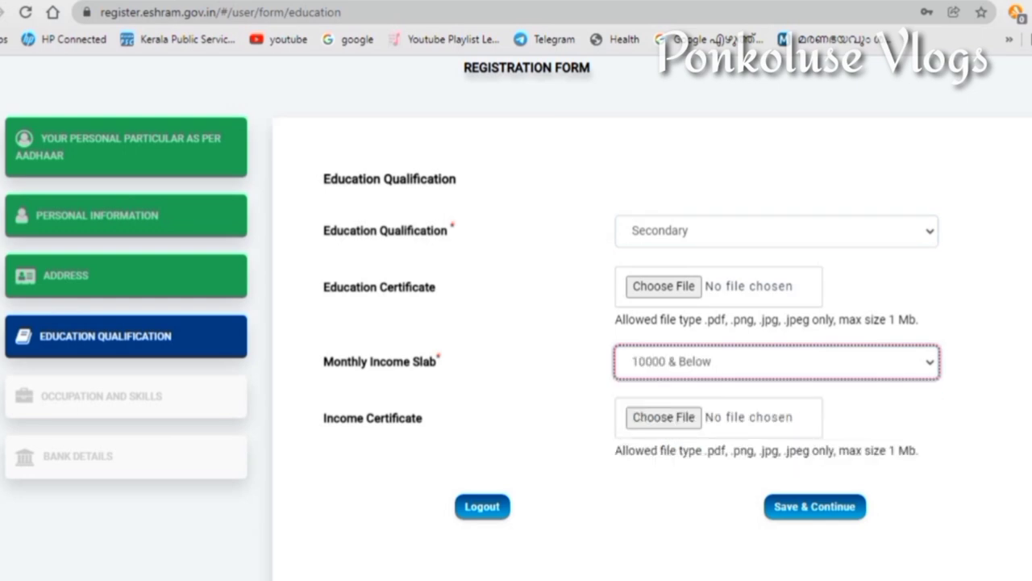
click(815, 506)
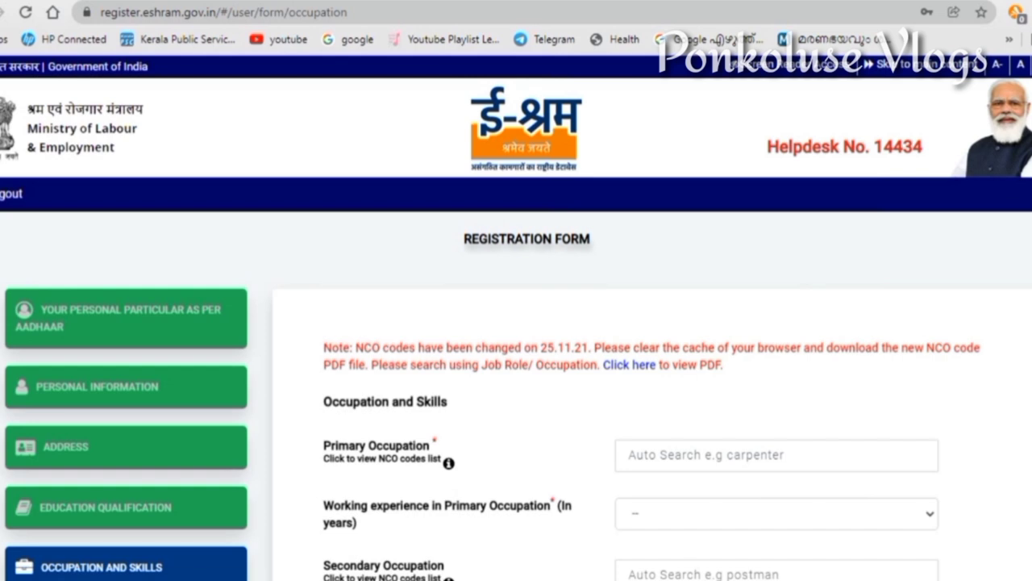
Step: Search 'DOMESTI' for the primary occupation, browse the suggestions, and open the NCO codes list
scroll(516, 323, down, 1)
click(629, 369)
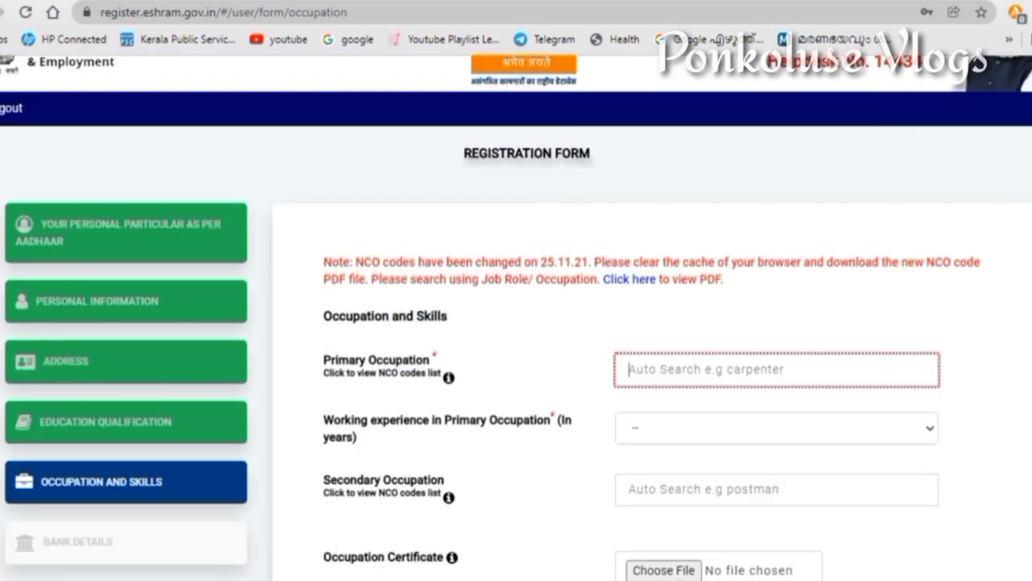
scroll(517, 322, down, 1)
text(D)
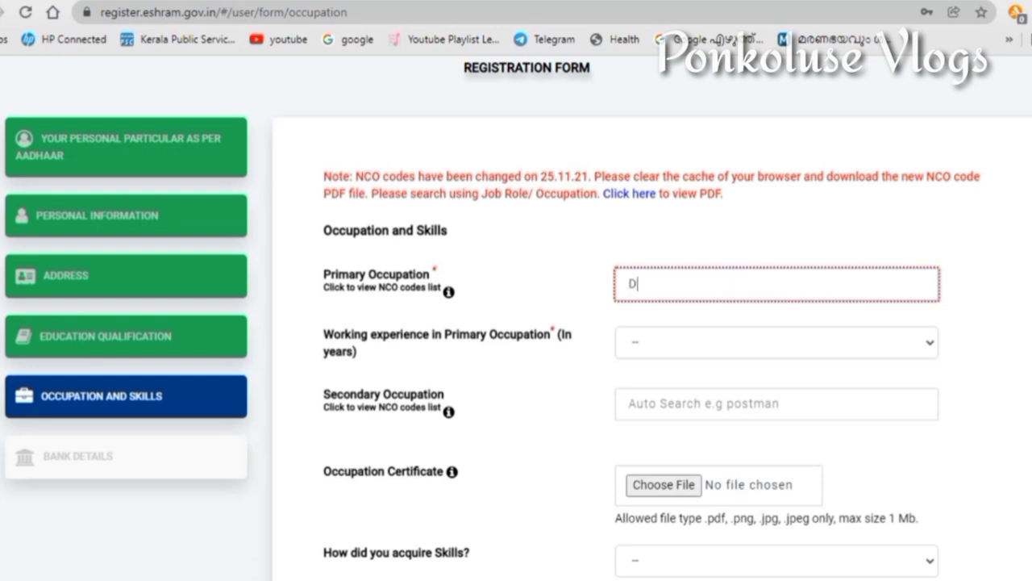
text(OMESTIV)
key(BackSpace)
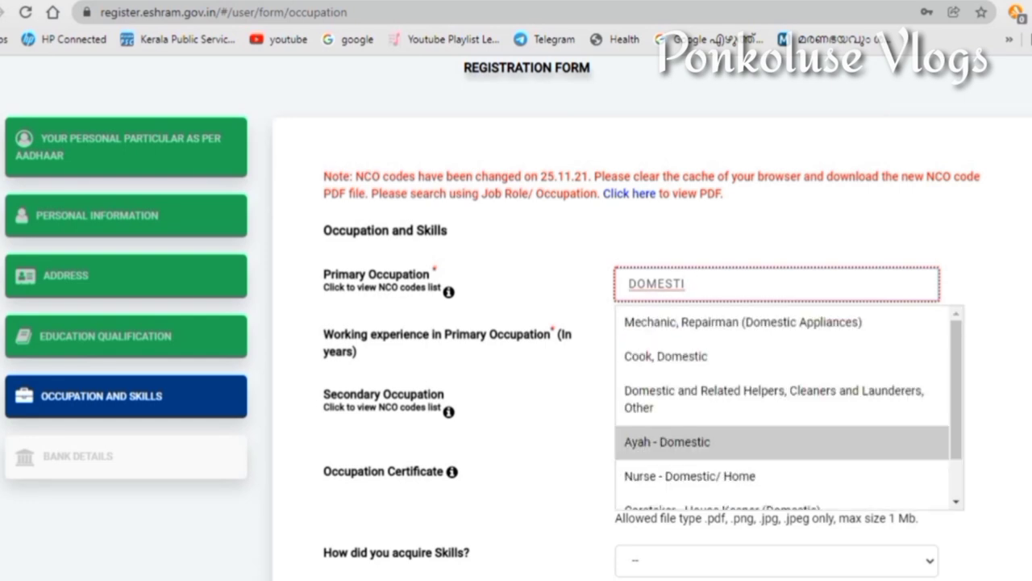
key(Down)
key(Down)
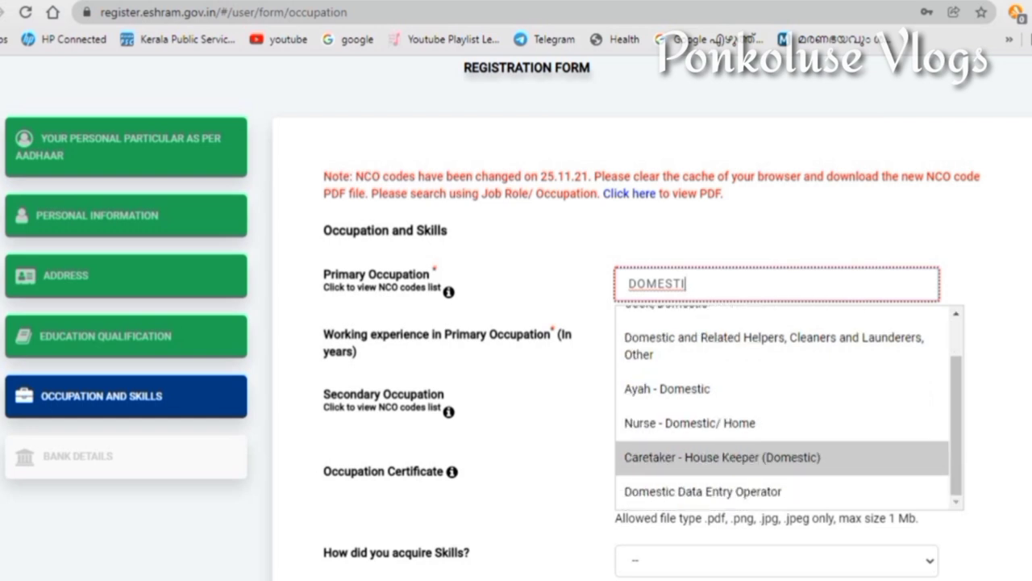
scroll(516, 323, up, 1)
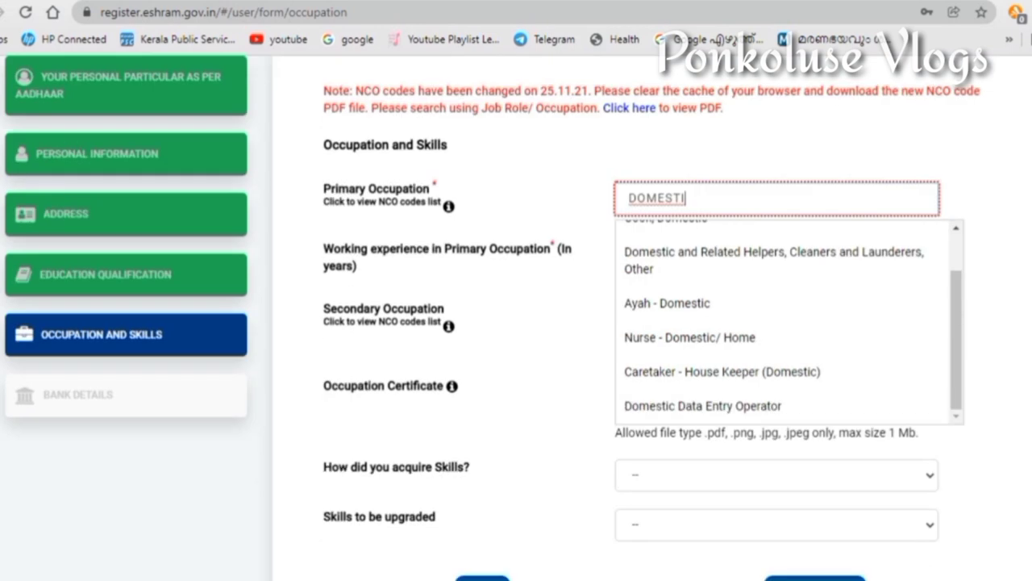
click(448, 377)
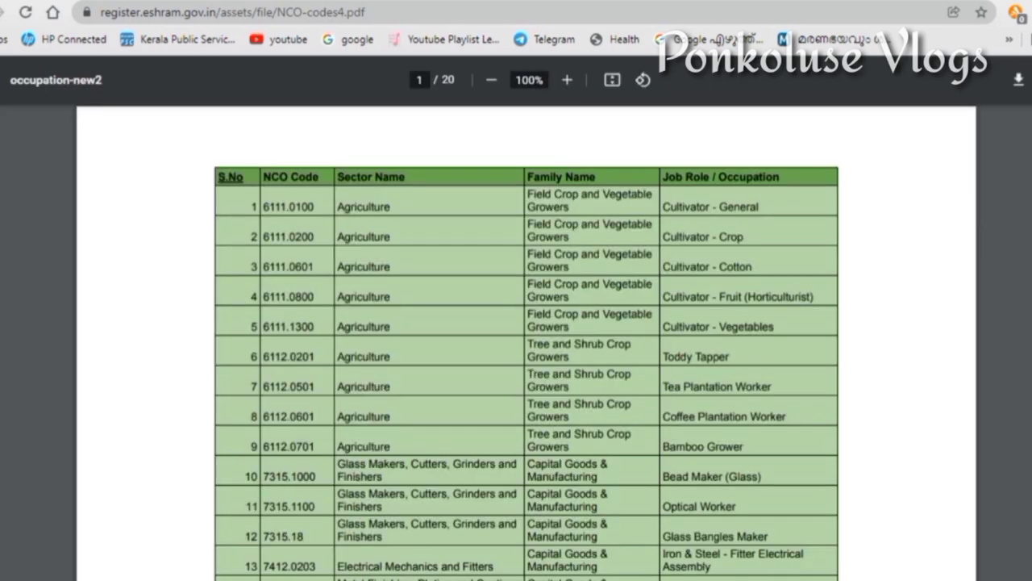
Step: Scroll the NCO codes PDF to page 9's Domestic and Household Workers entries
scroll(526, 342, down, 3)
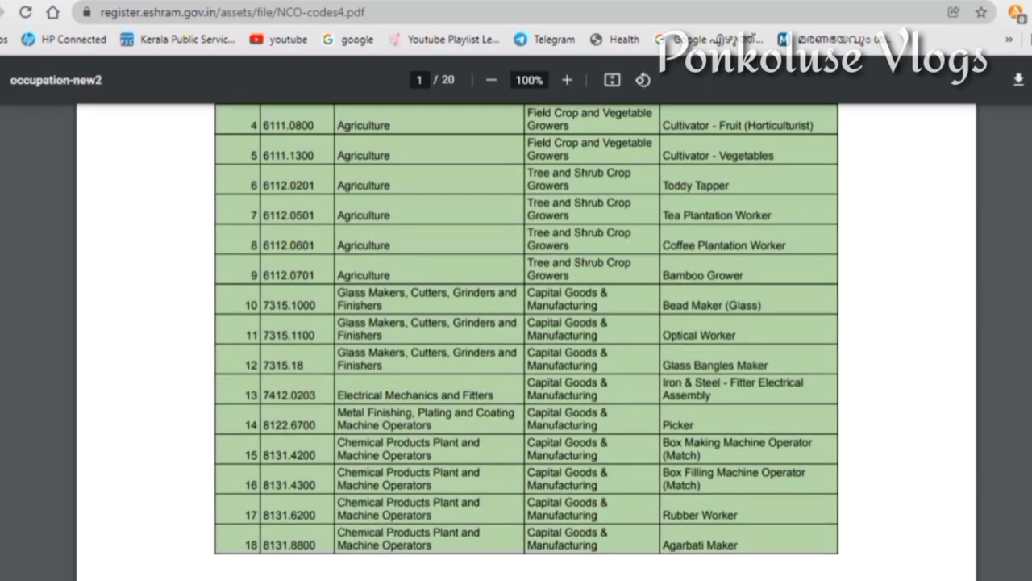
scroll(526, 342, down, 9)
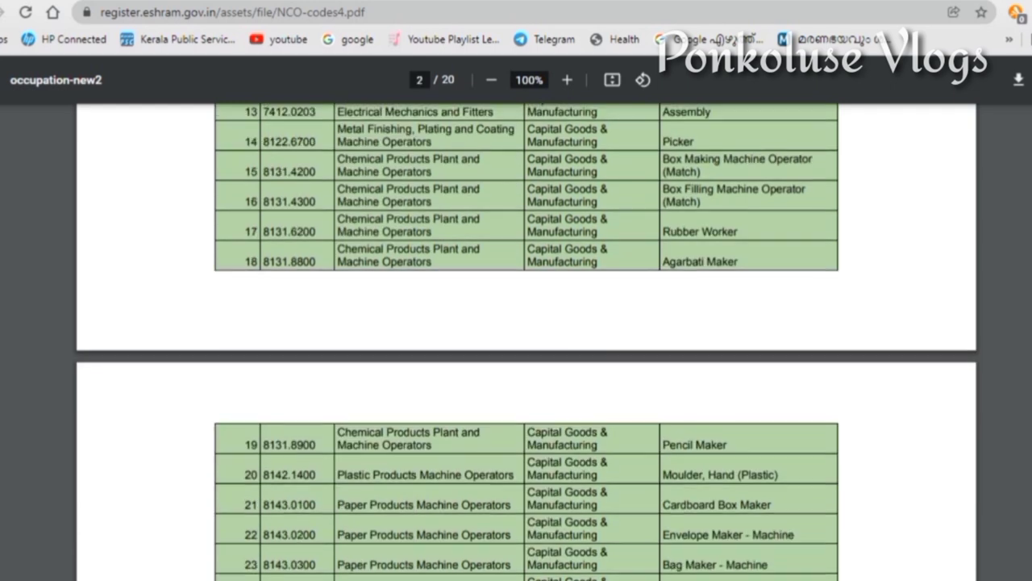
scroll(526, 341, down, 9)
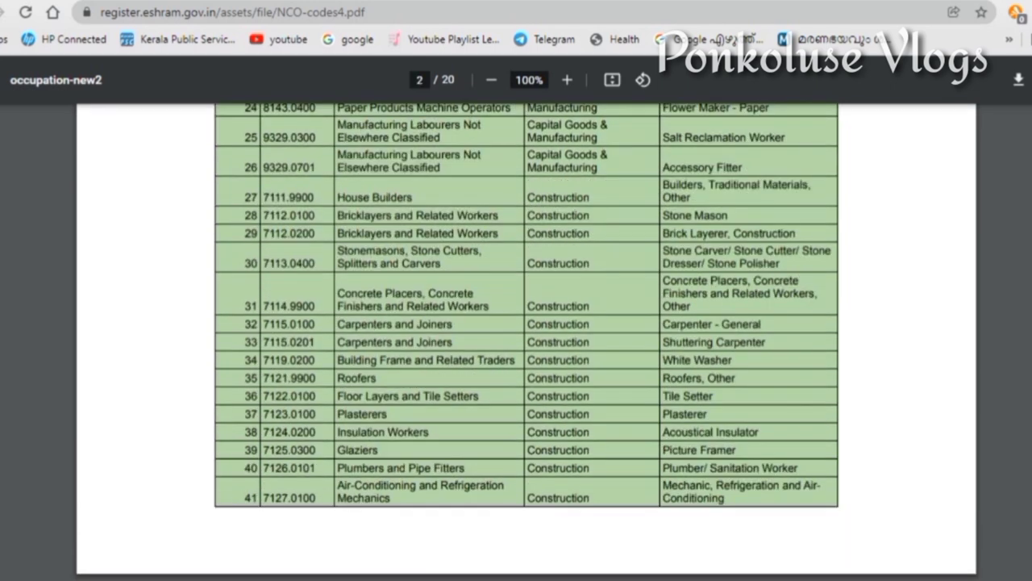
scroll(526, 342, down, 18)
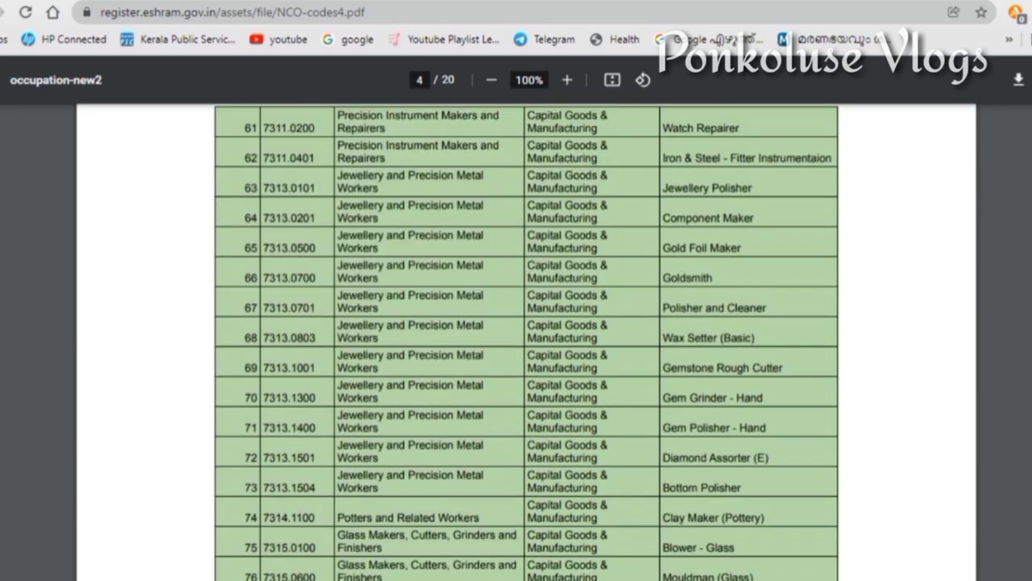
scroll(525, 342, down, 20)
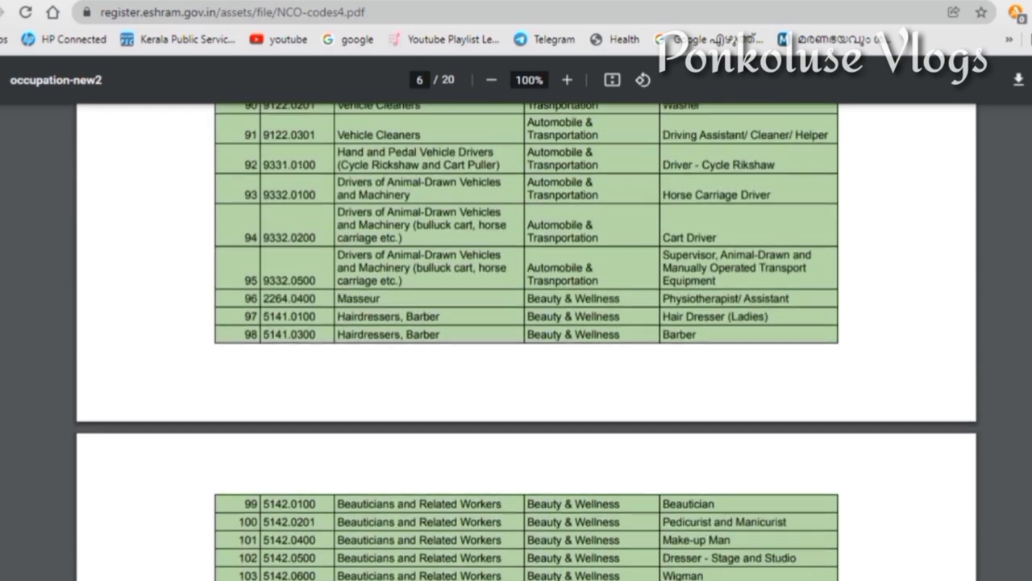
scroll(525, 342, down, 20)
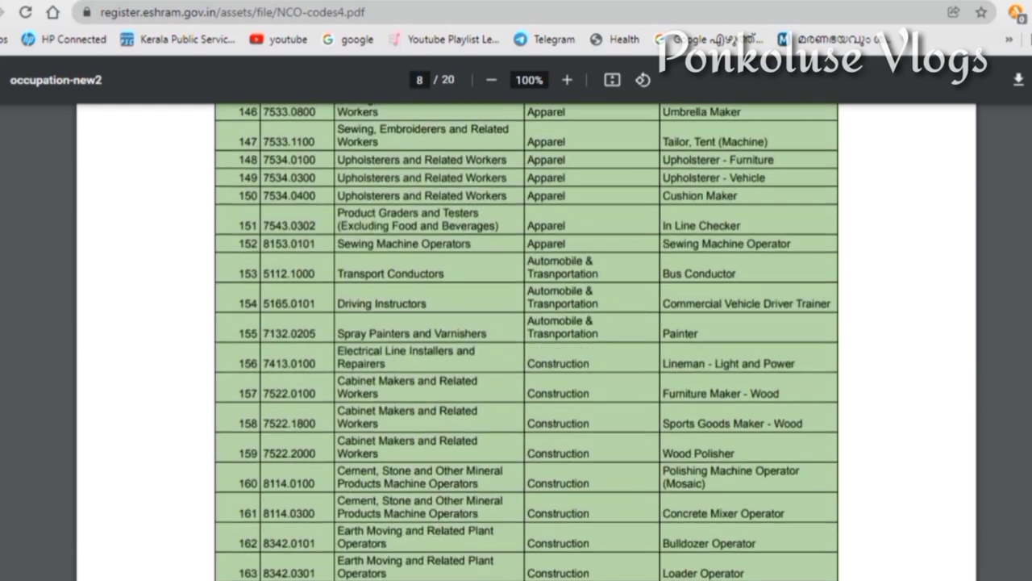
scroll(525, 342, down, 6)
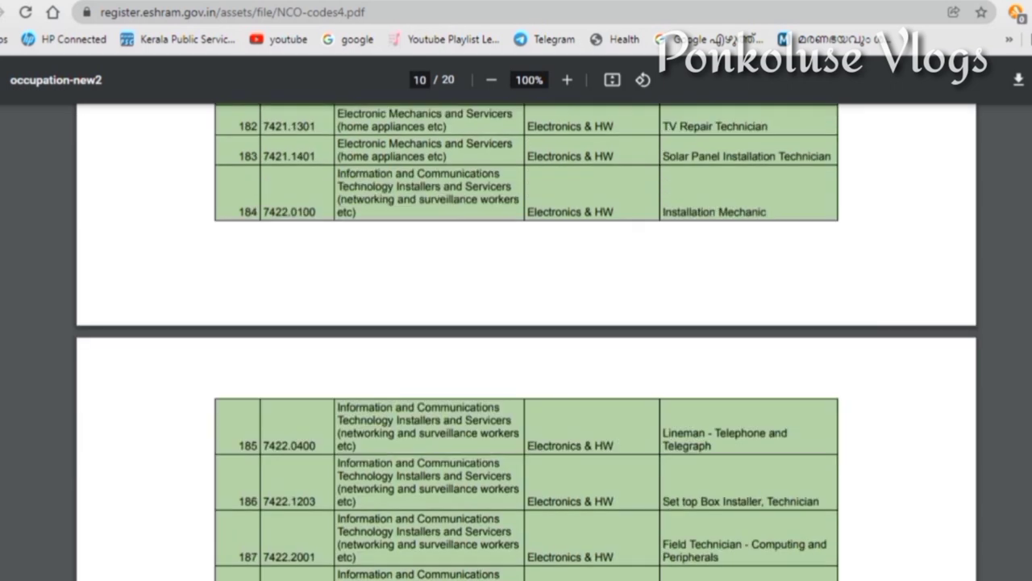
scroll(526, 342, up, 6)
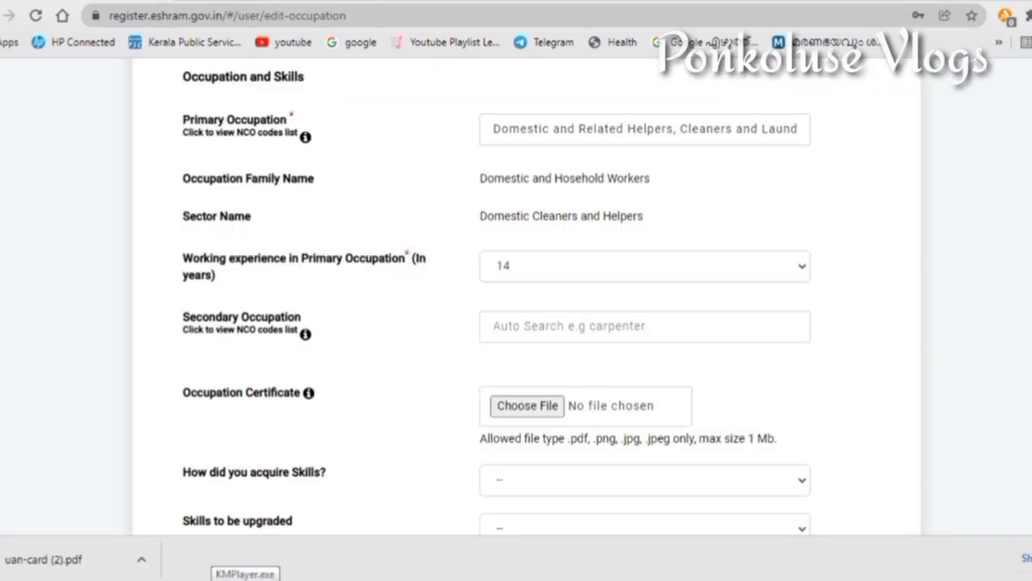
Step: Save the Domestic and Related Helpers occupation with 14 years' experience and confirm the update
scroll(516, 323, up, 1)
scroll(516, 323, down, 1)
scroll(516, 322, down, 2)
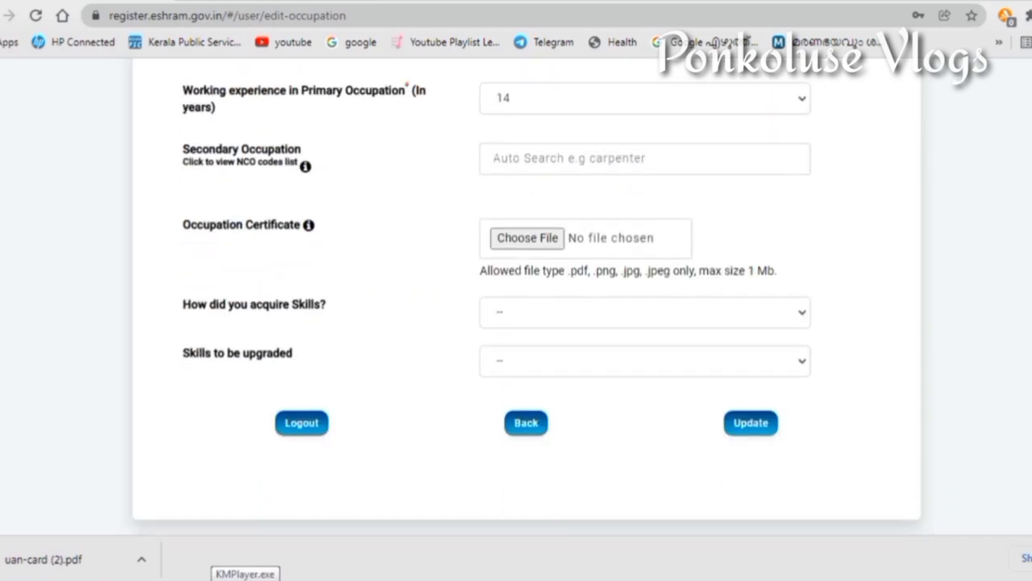
scroll(516, 323, up, 1)
scroll(516, 323, up, 1)
scroll(517, 323, down, 1)
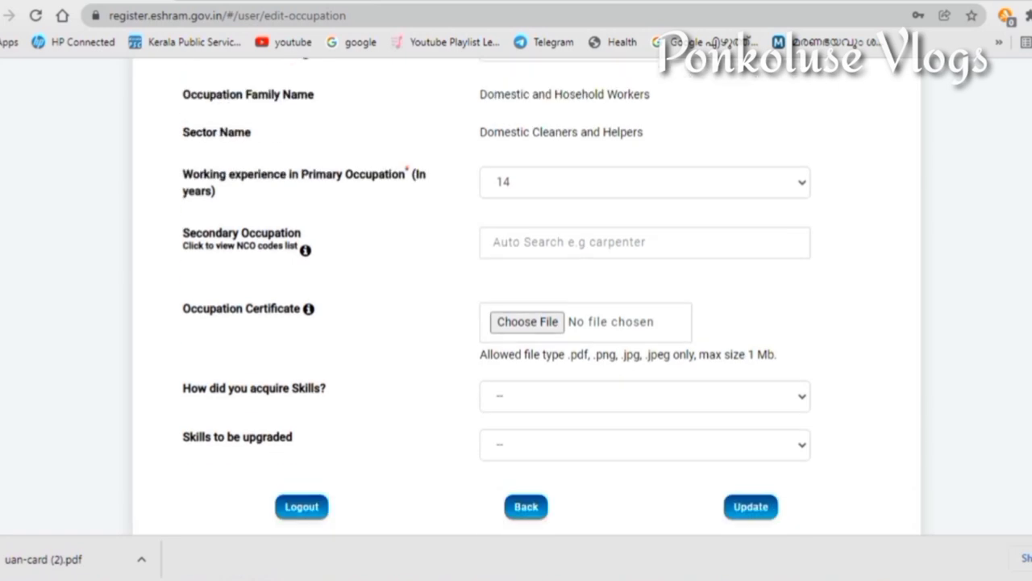
scroll(517, 322, down, 1)
scroll(517, 323, up, 1)
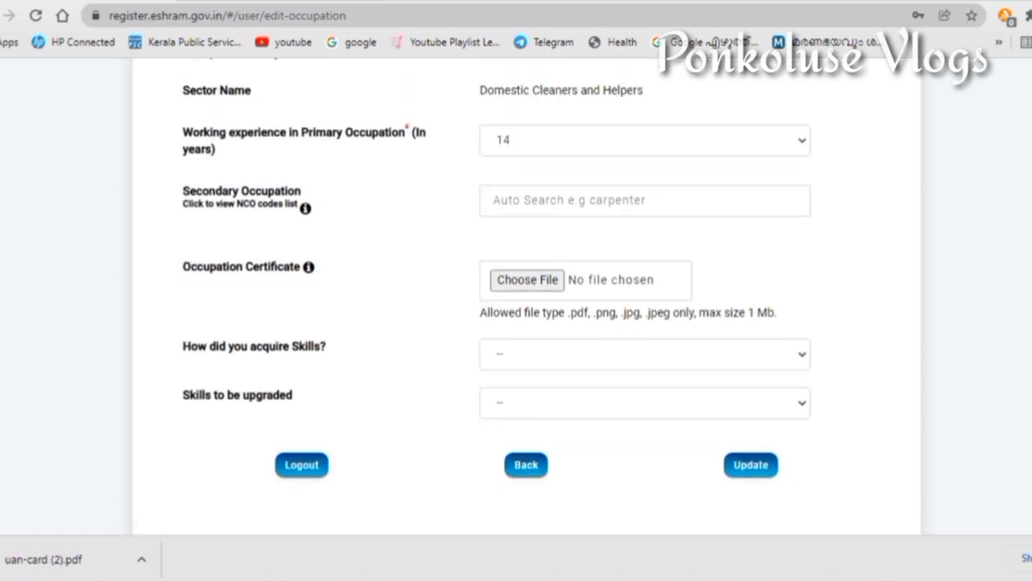
click(751, 507)
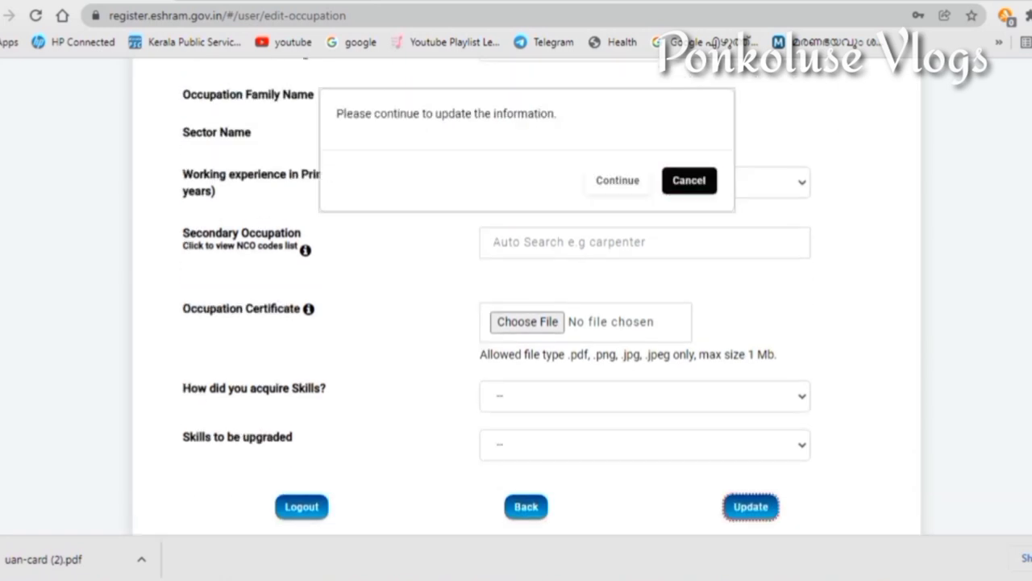
click(689, 179)
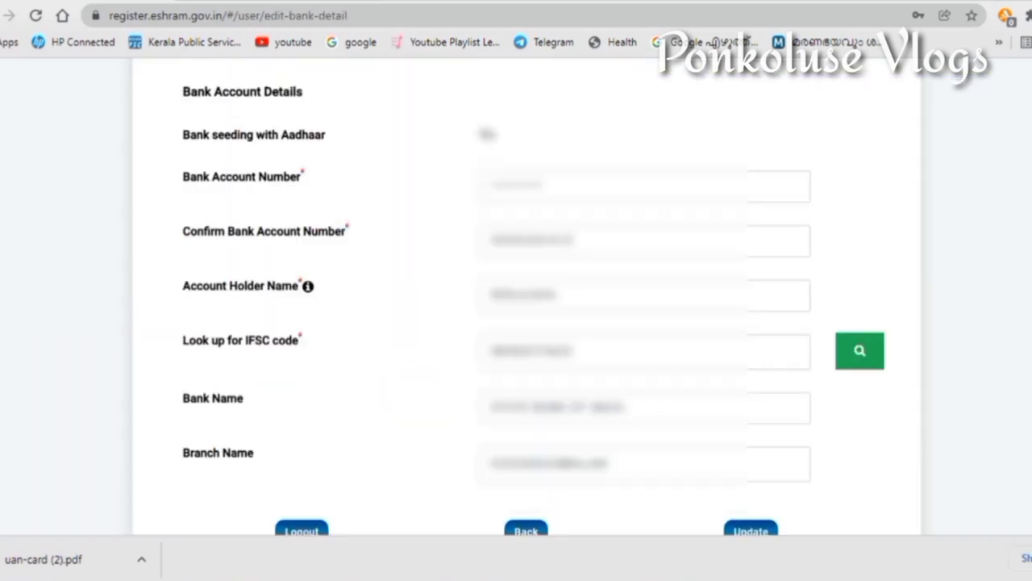
Step: Submit the Bank Account Details page and return to the profile menu
scroll(516, 306, down, 2)
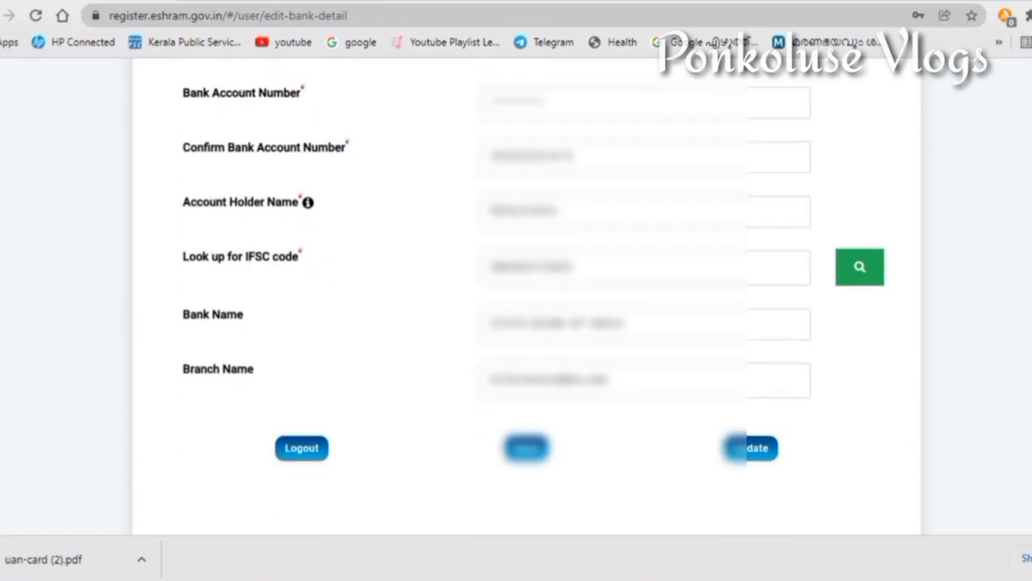
scroll(516, 307, up, 2)
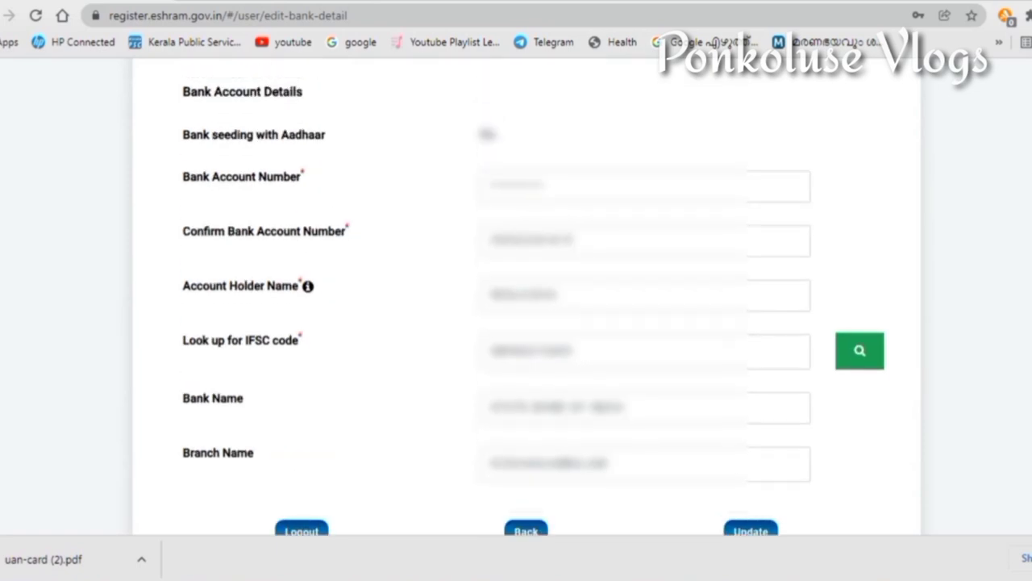
scroll(516, 306, down, 2)
key(alt+Left)
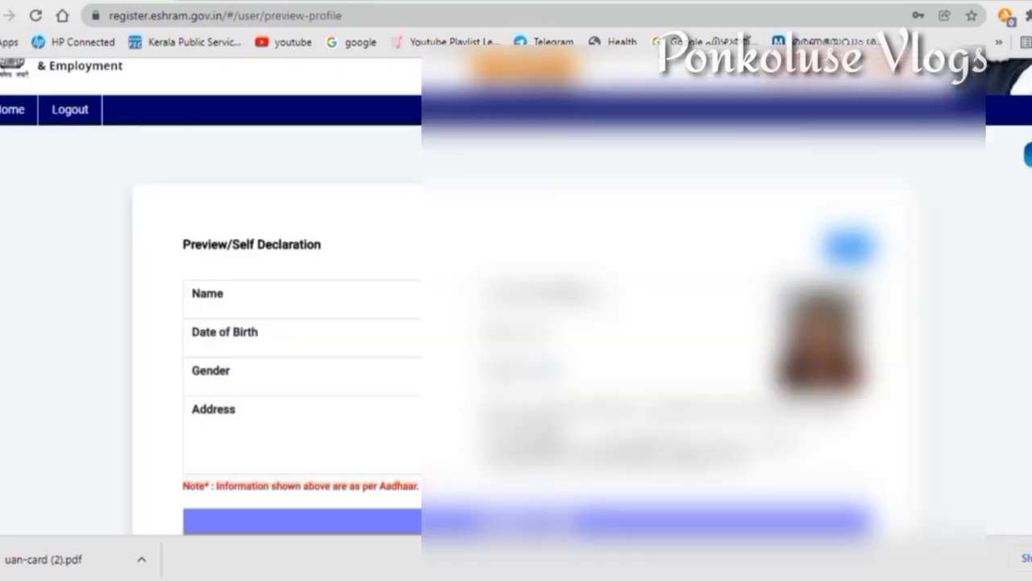
Step: Scroll through the Preview/Self Declaration profile down to bank details and back to the top
scroll(516, 323, down, 4)
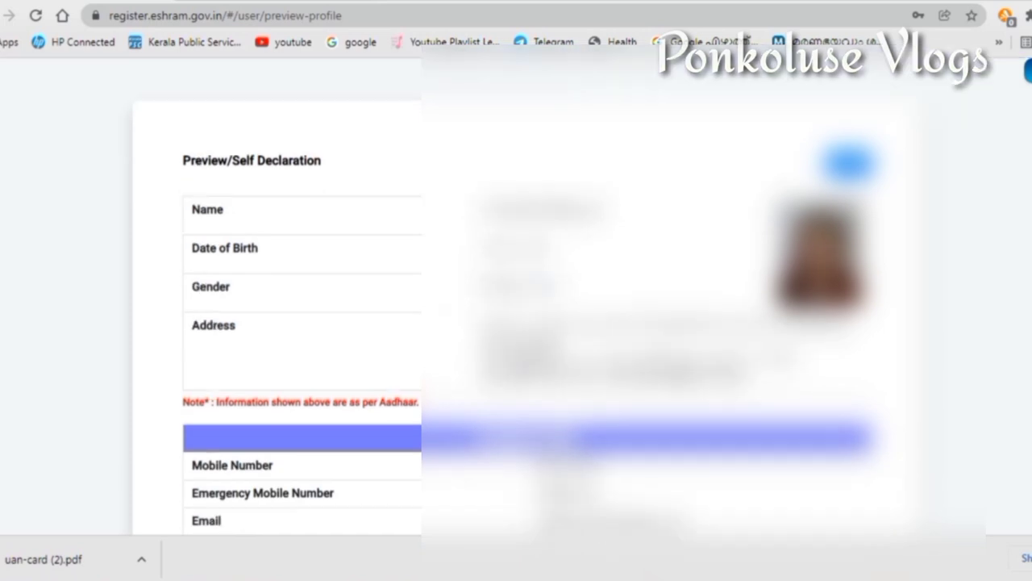
scroll(516, 322, down, 8)
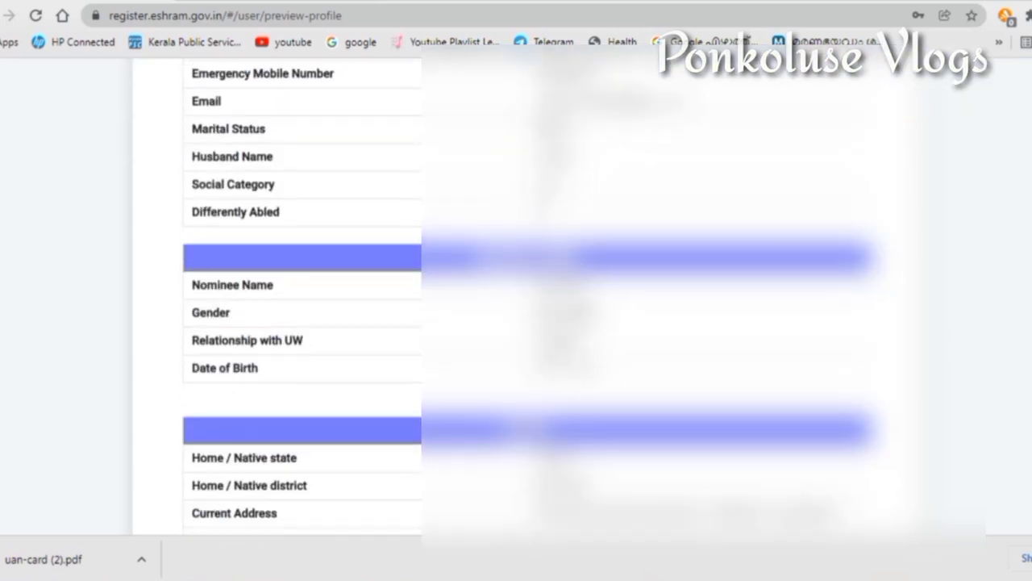
scroll(516, 322, down, 5)
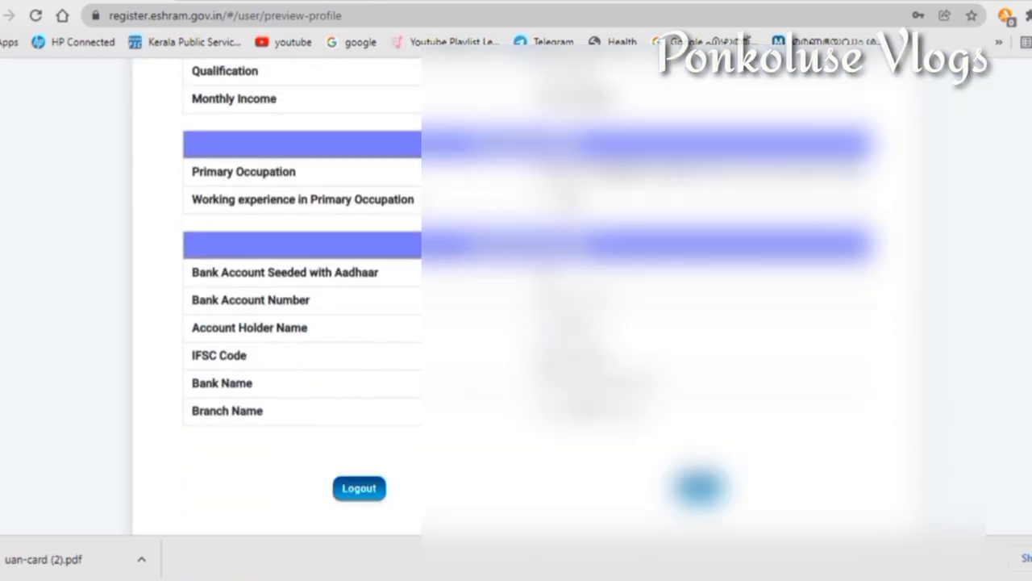
scroll(516, 322, up, 1)
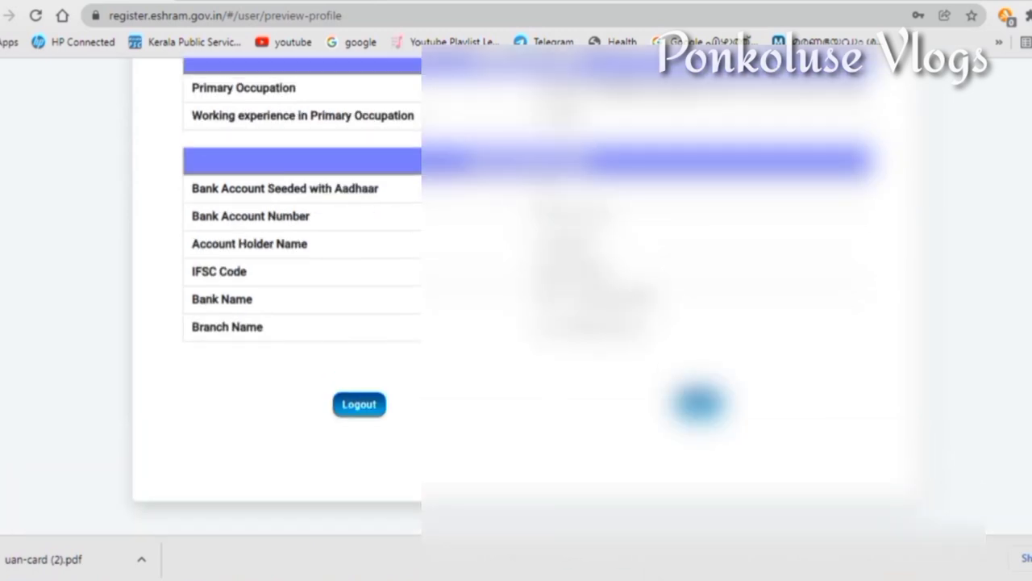
scroll(516, 323, up, 5)
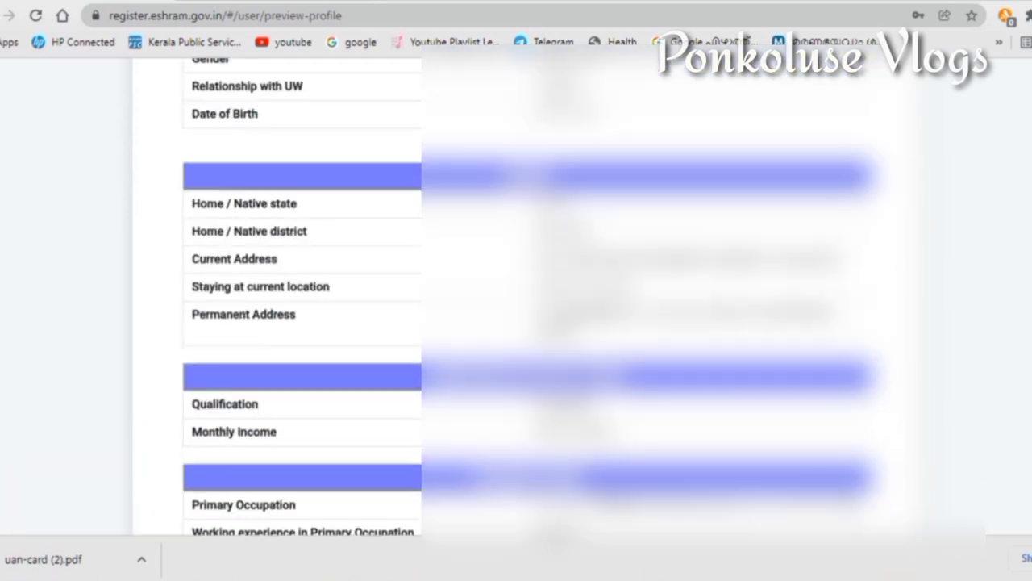
scroll(516, 323, up, 8)
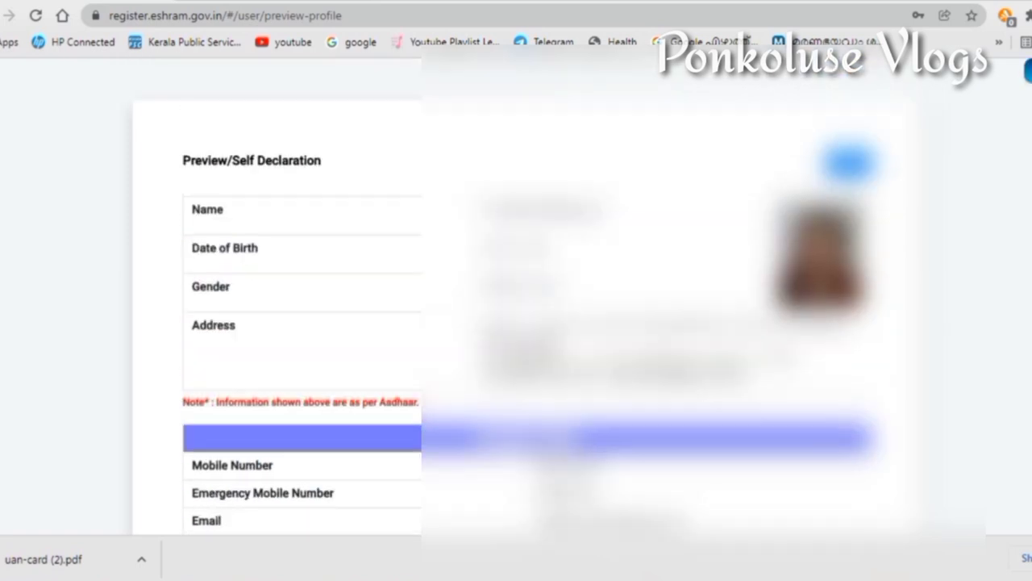
scroll(516, 323, up, 2)
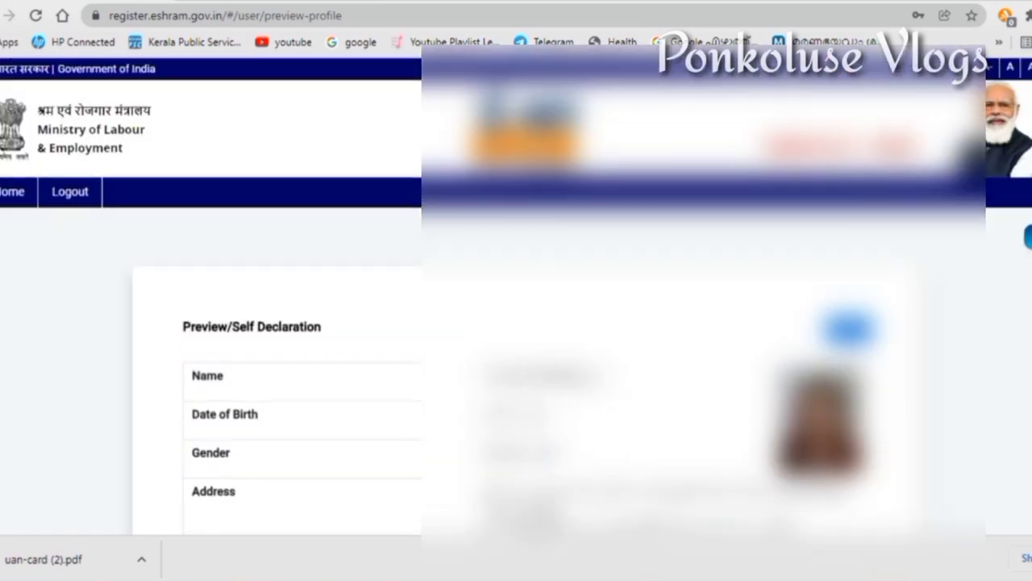